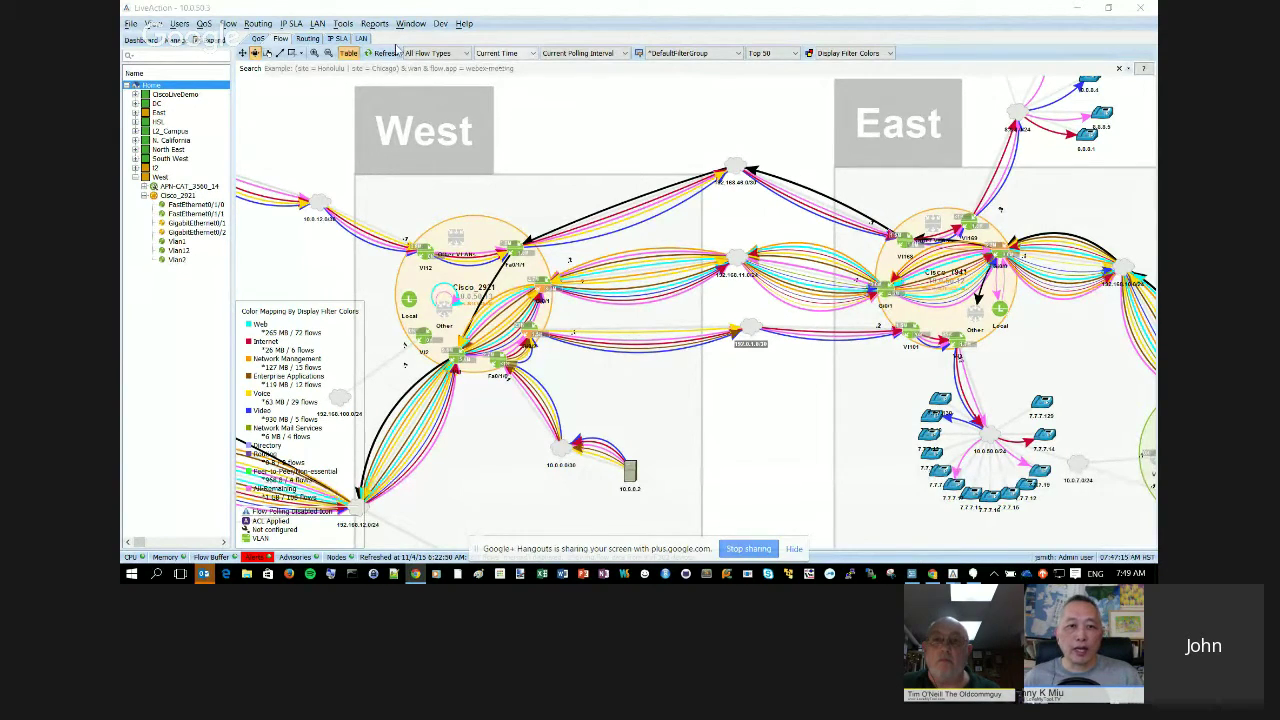
Show the topology map's QoS view and inspect the interface status of the Cisco_2921 router in the West site.
left_click_drag(611, 123, 533, 125)
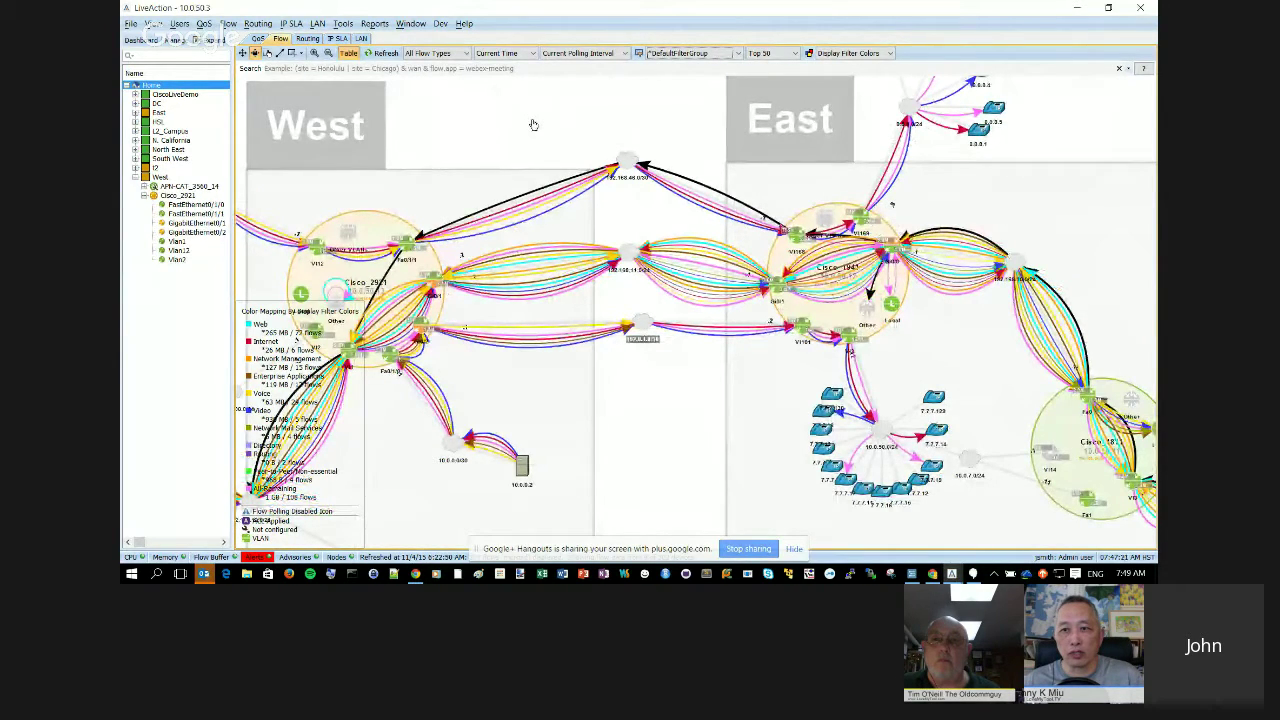
left_click_drag(634, 105, 638, 113)
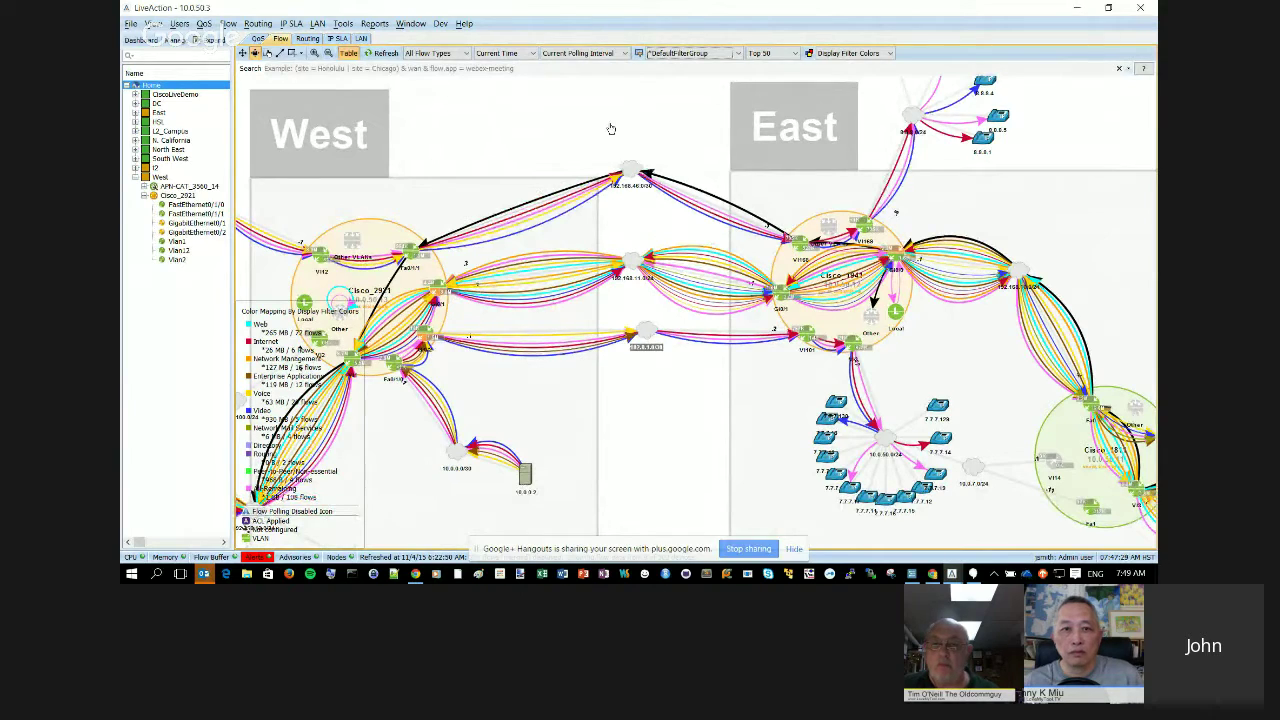
left_click(260, 39)
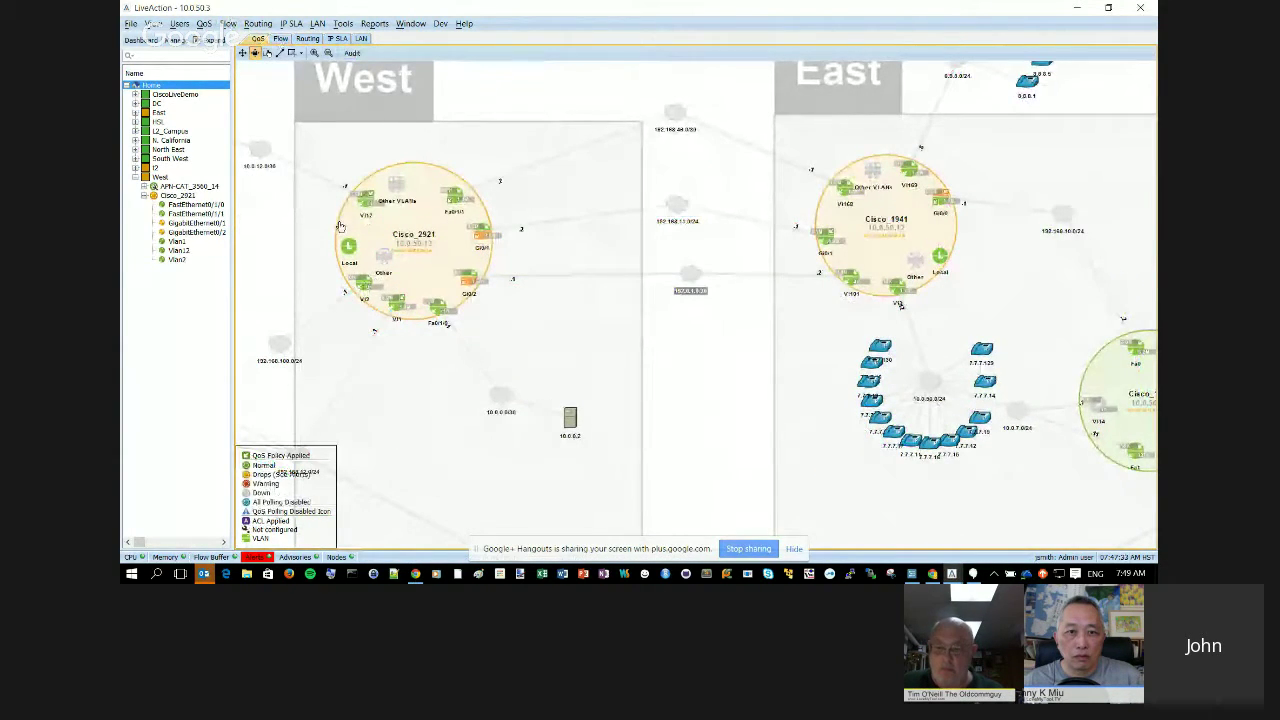
scroll(340, 226, "up", 2)
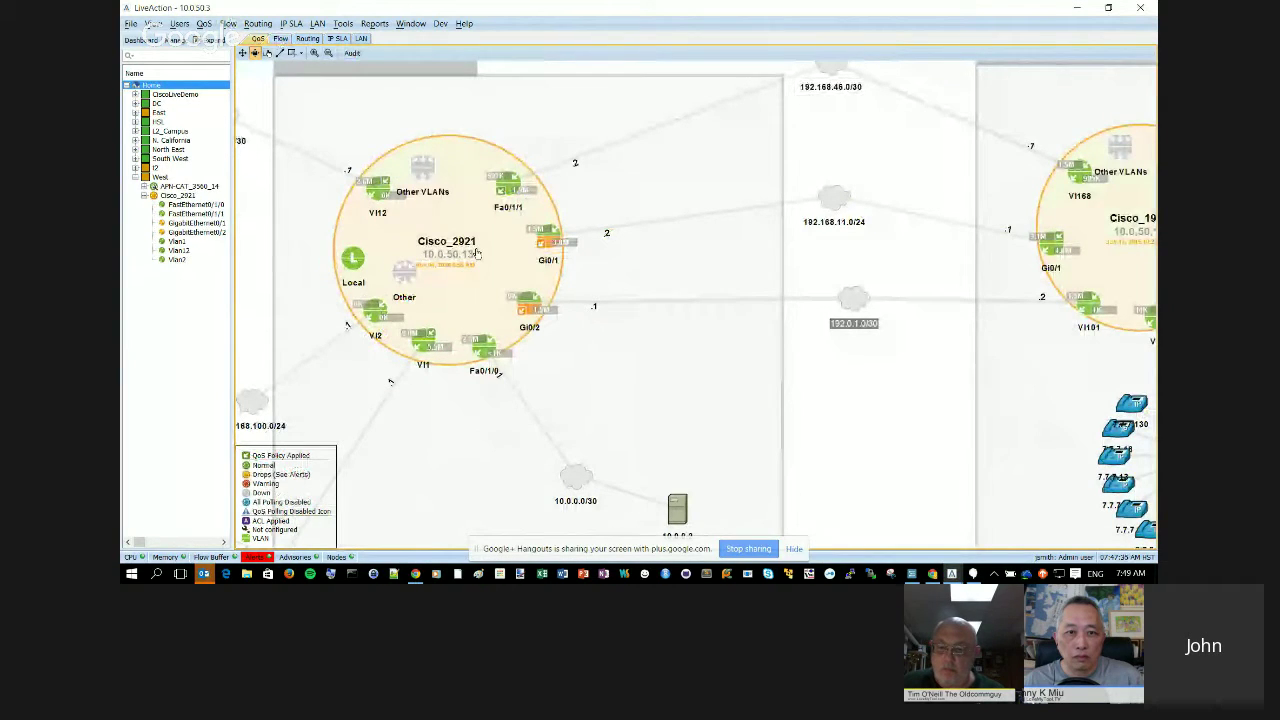
scroll(265, 213, "up", 1)
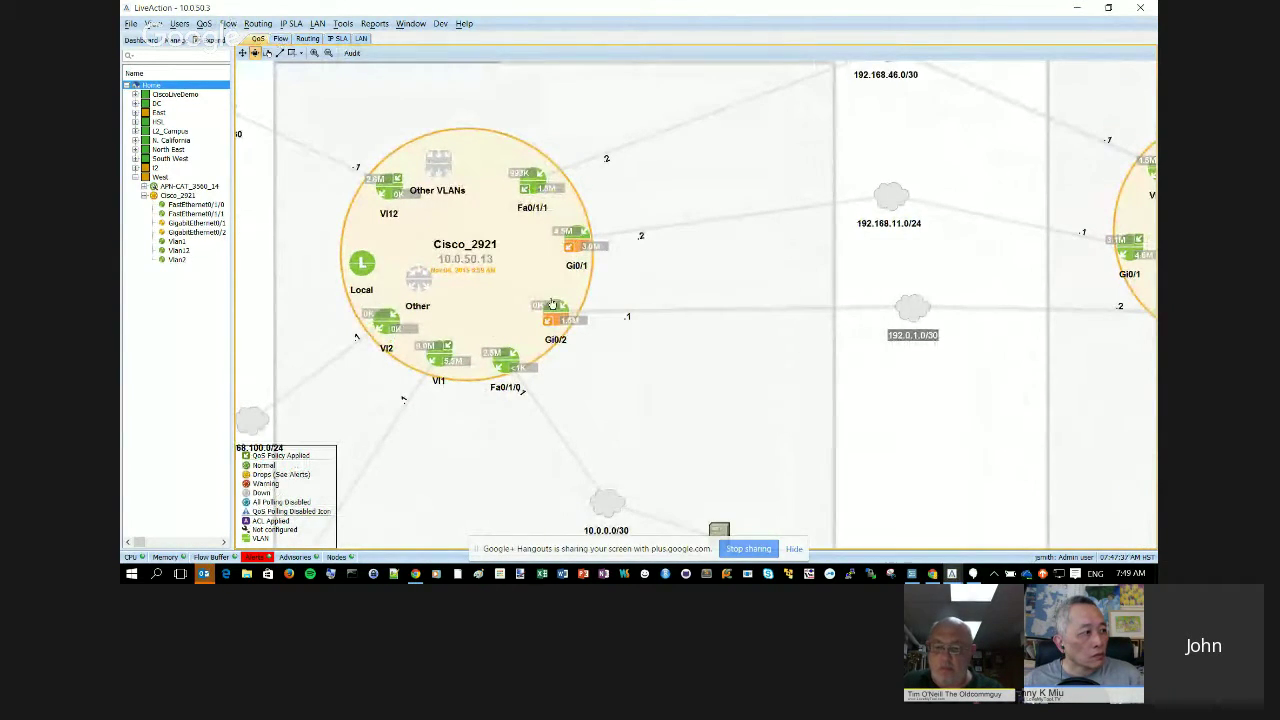
mouse_move(551, 303)
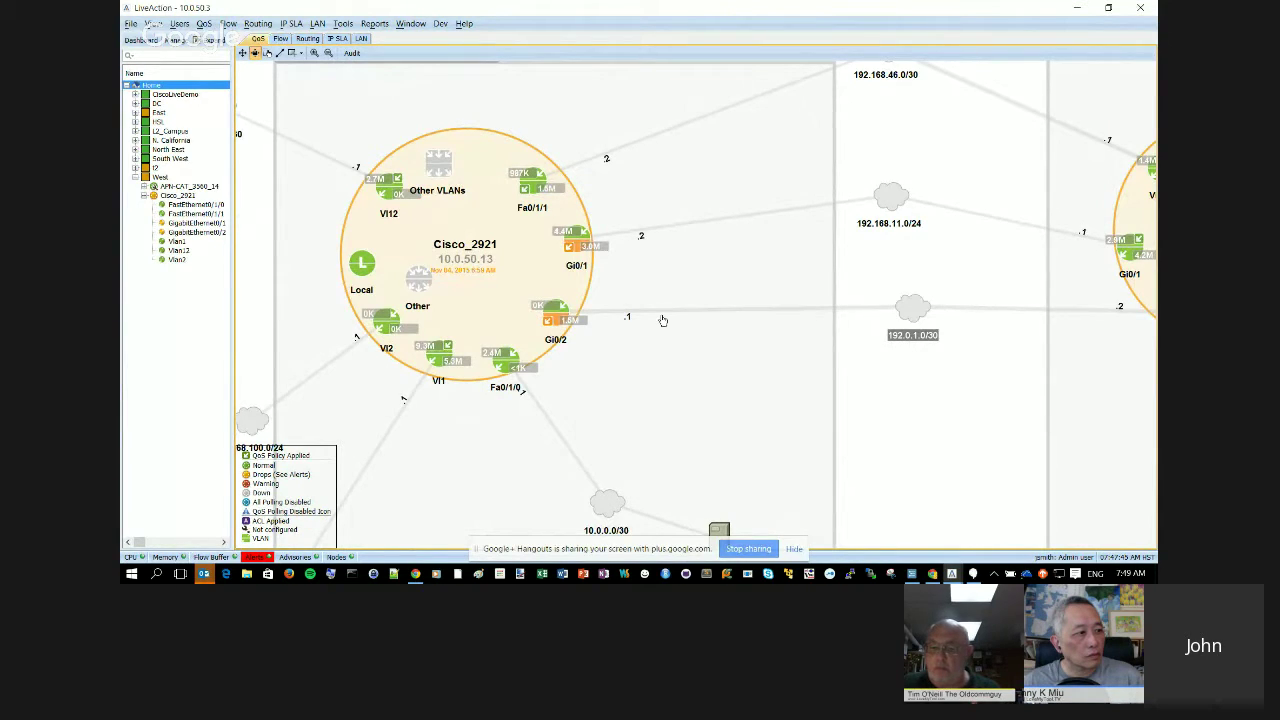
scroll(663, 320, "down", 2)
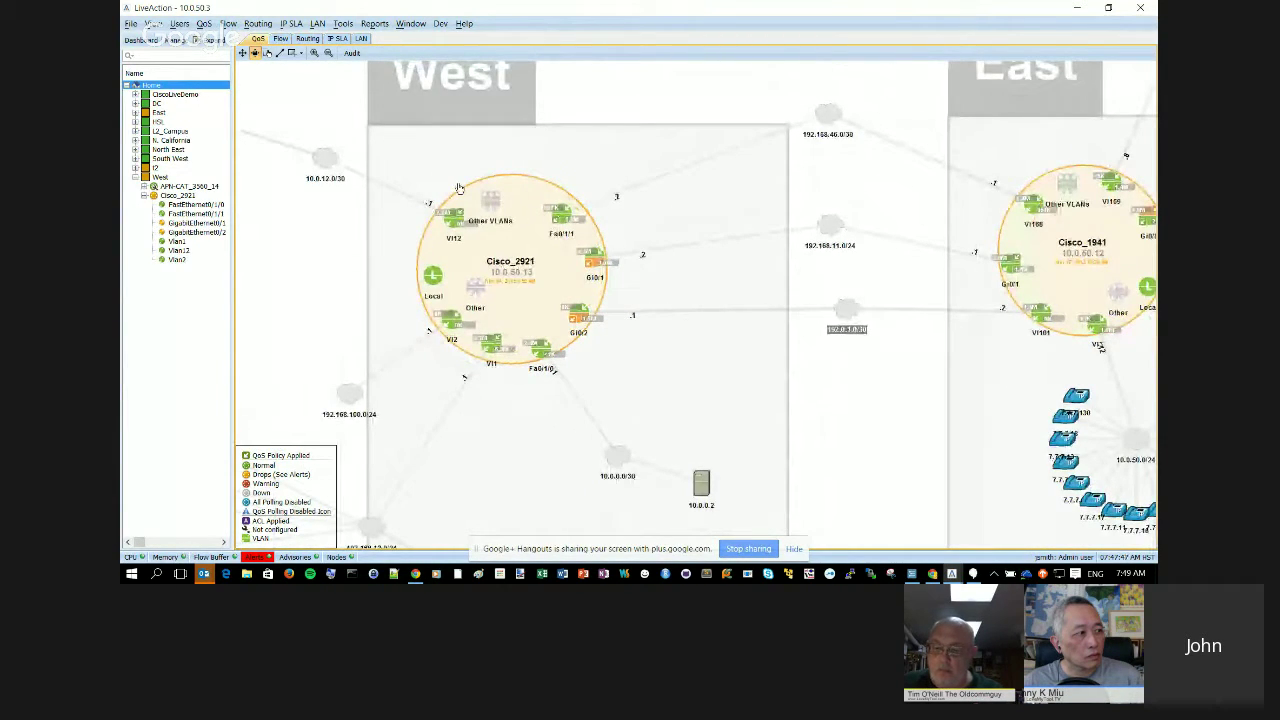
Return to the flow view and inspect the traffic flows passing through the Cisco_1811 router.
left_click(285, 40)
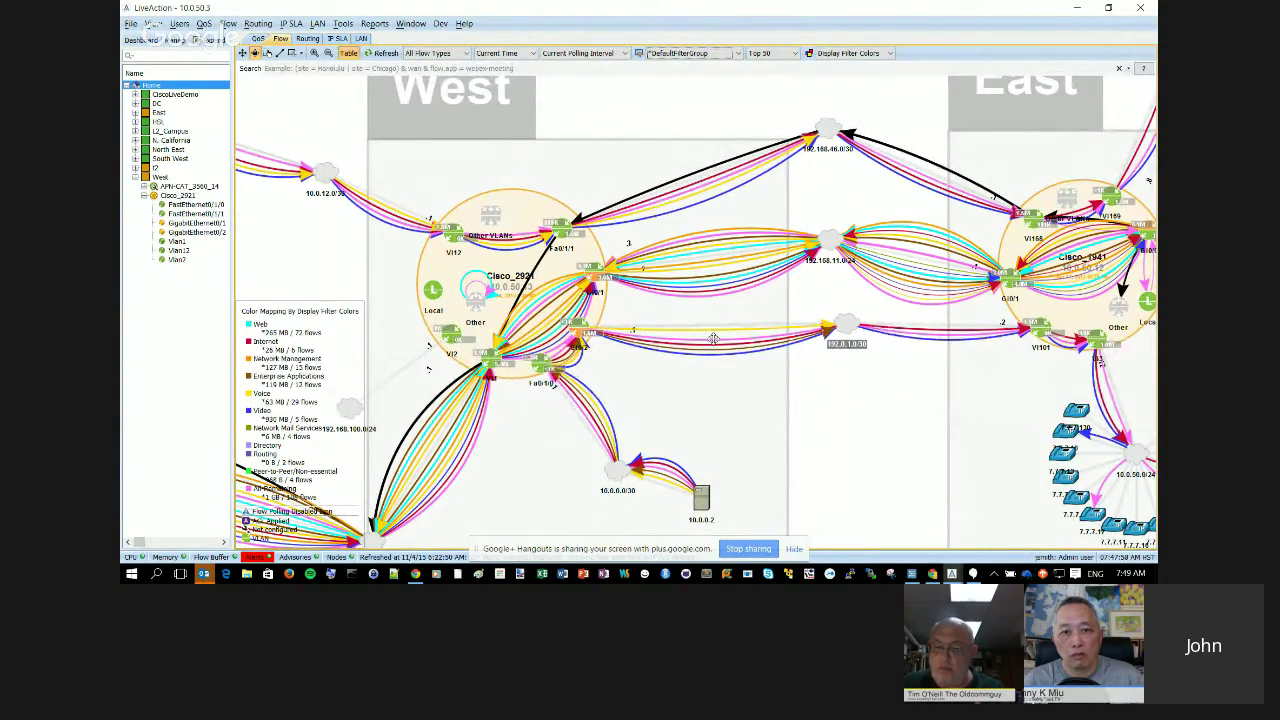
left_click_drag(907, 408, 474, 277)
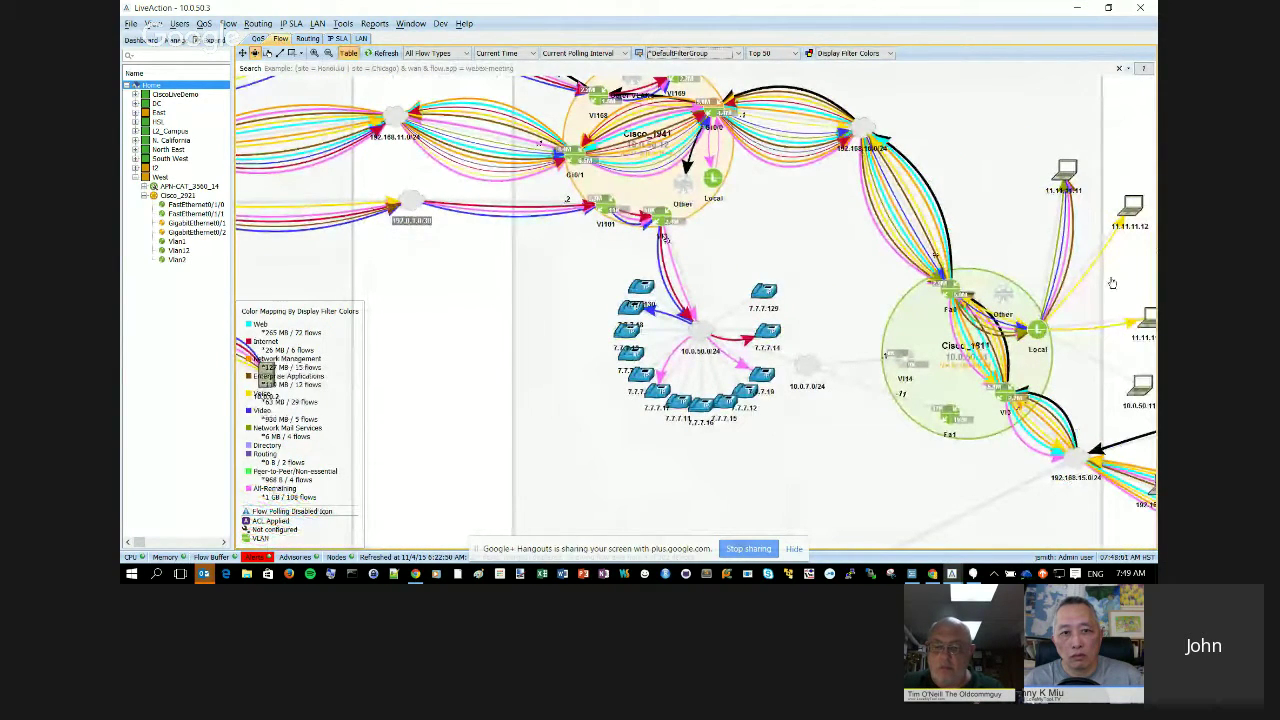
left_click_drag(1111, 281, 893, 232)
scroll(1083, 385, "up", 2)
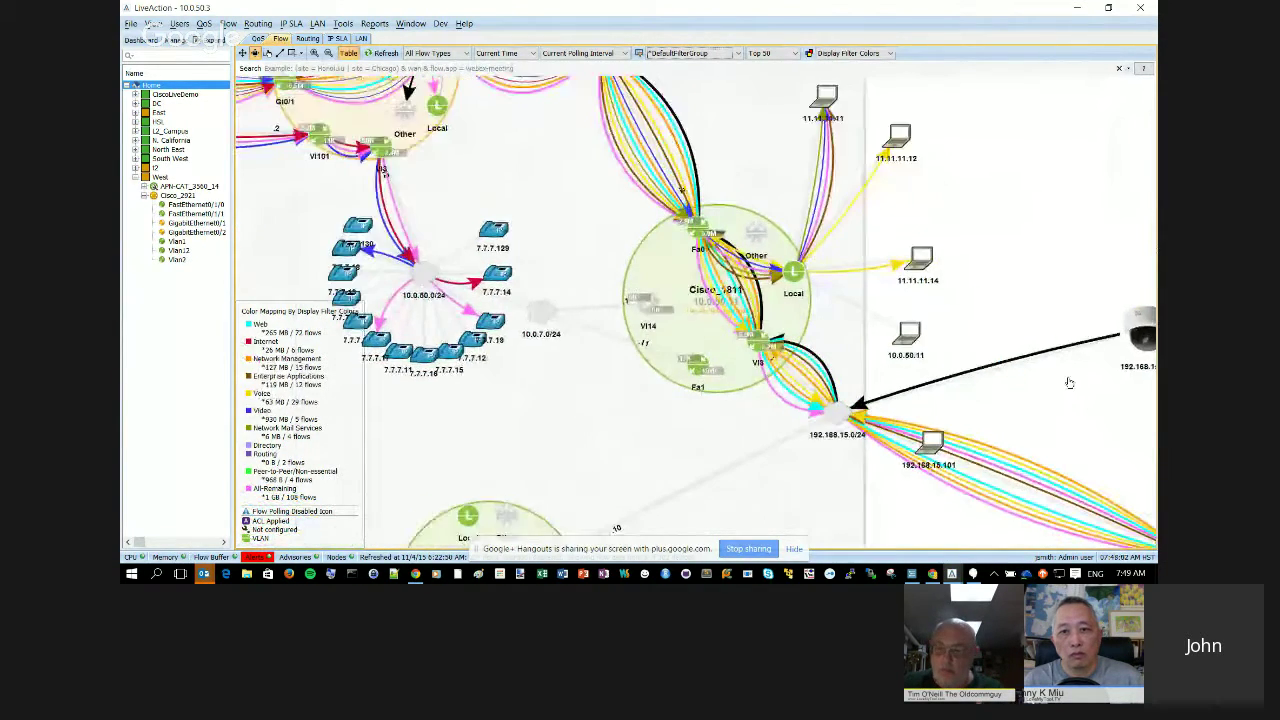
mouse_move(596, 236)
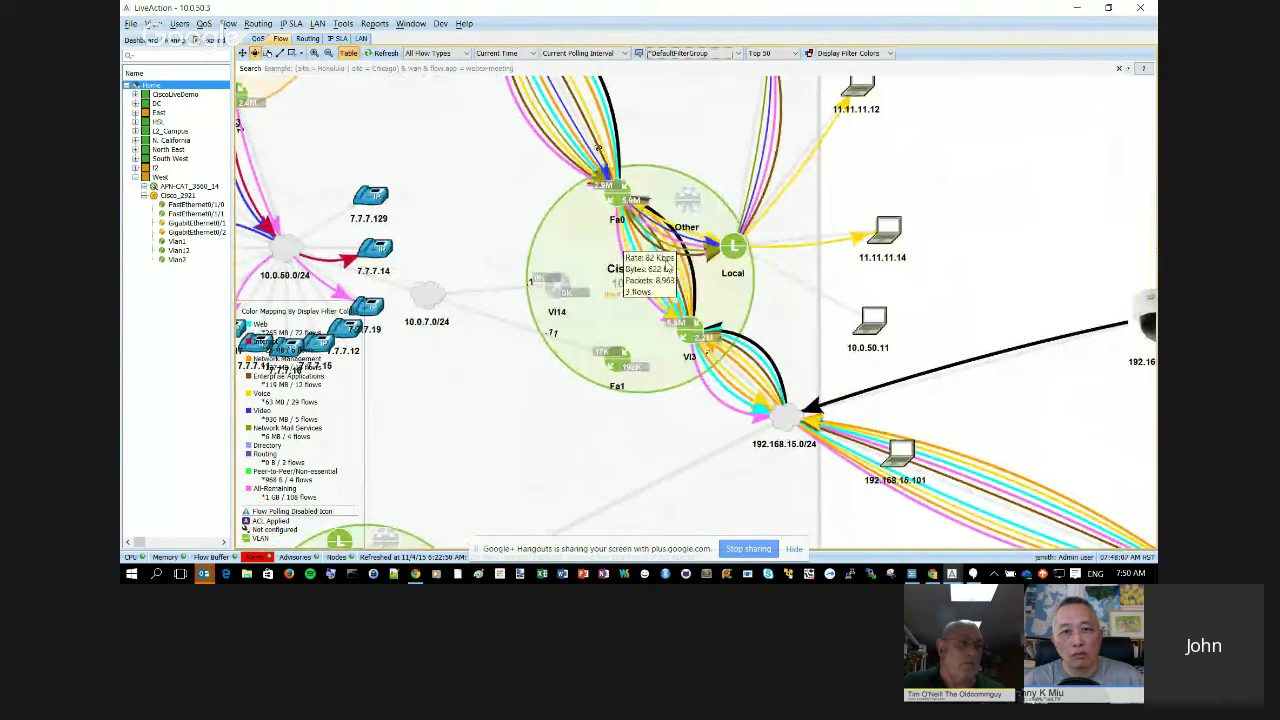
scroll(1001, 289, "down", 1)
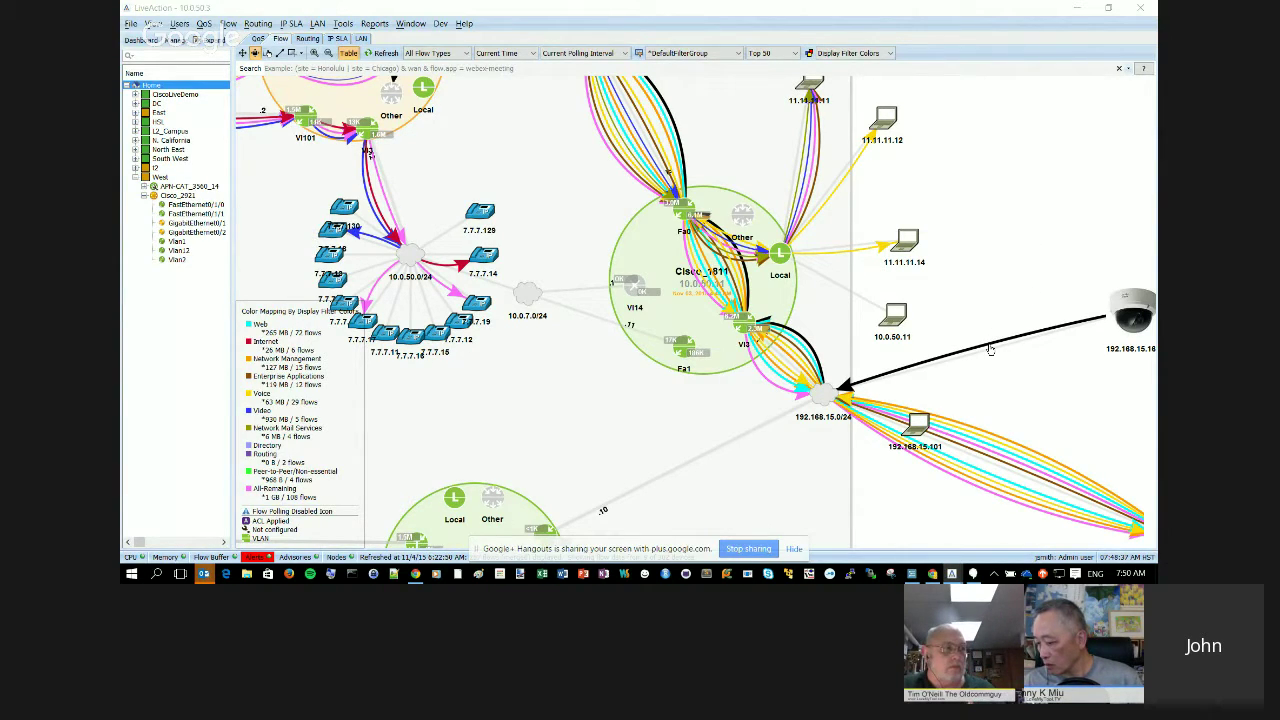
Open the System Flow Table from the camera's flow into 192.168.15.0/24 and reposition the window to review its Medianet metrics.
mouse_move(990, 349)
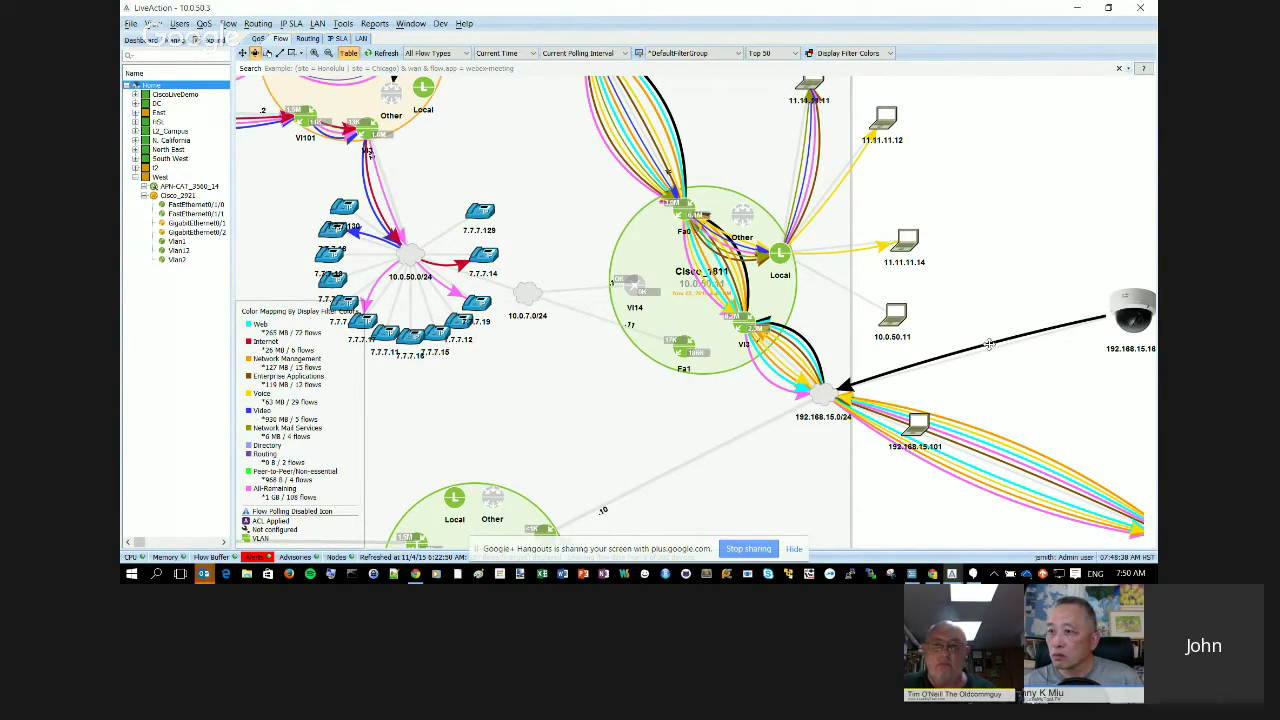
double_click(990, 349)
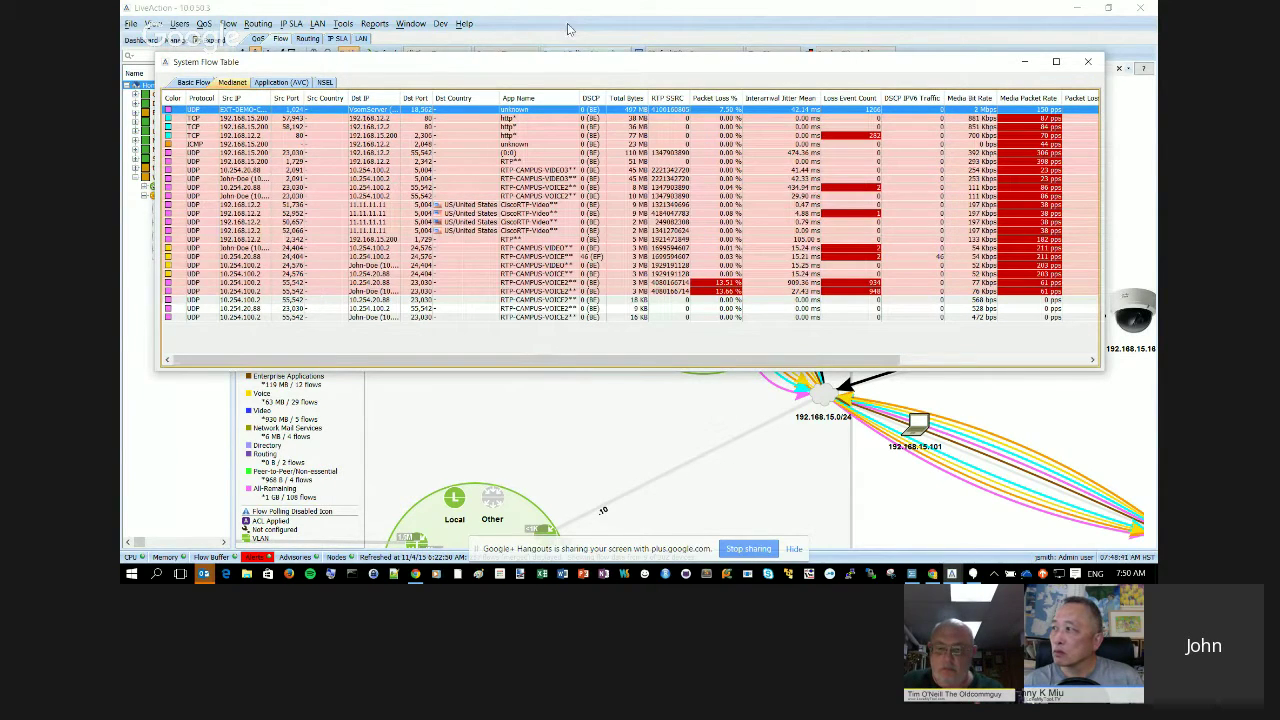
left_click_drag(562, 62, 557, 177)
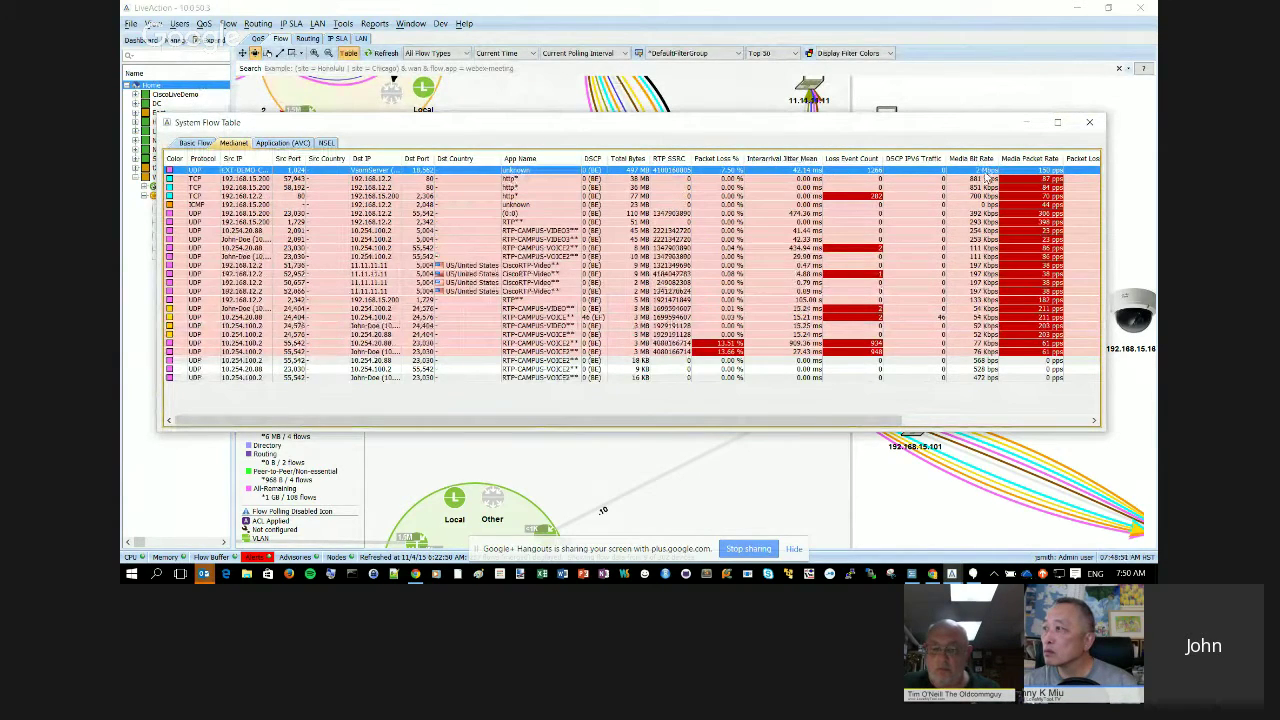
left_click_drag(870, 128, 890, 138)
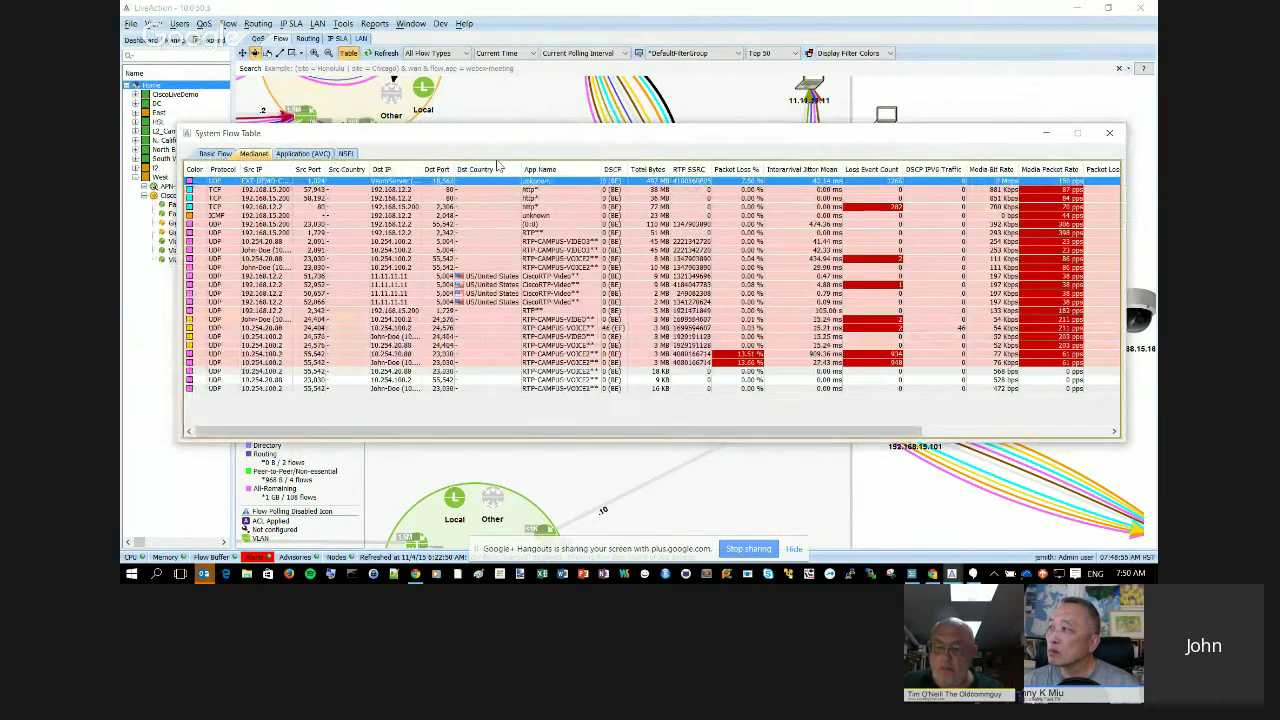
left_click_drag(486, 140, 502, 206)
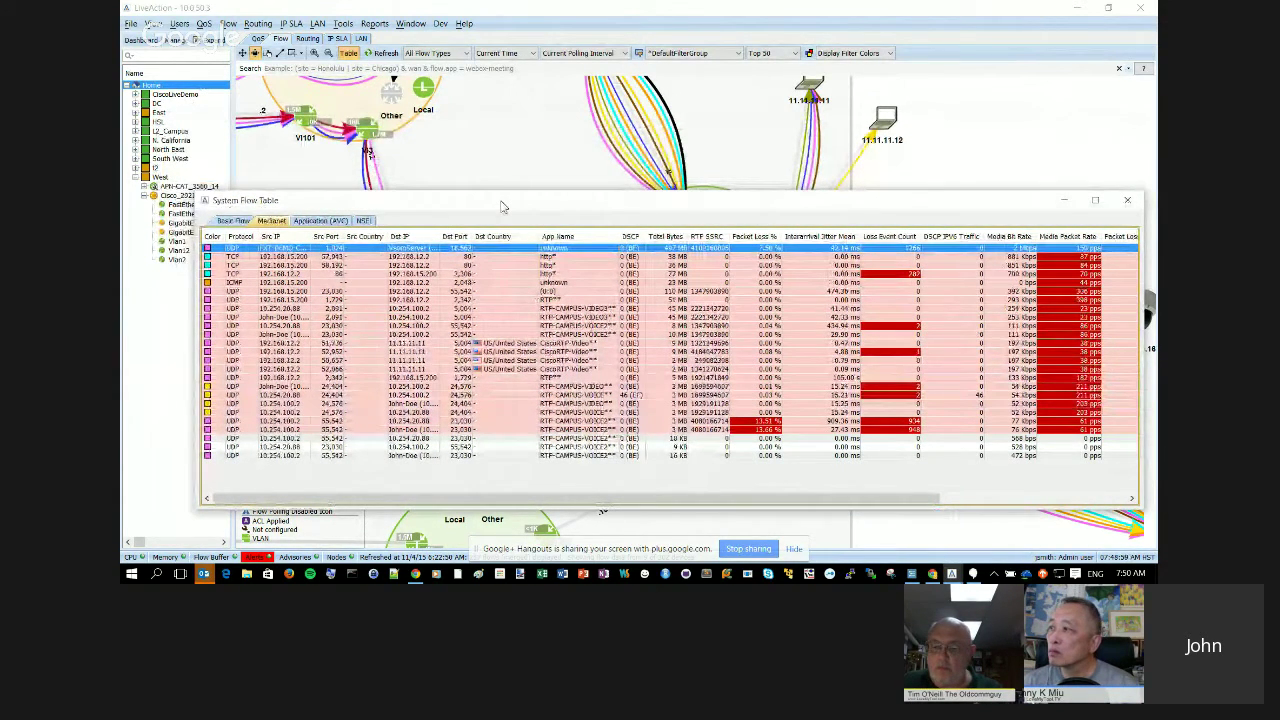
left_click_drag(502, 206, 489, 215)
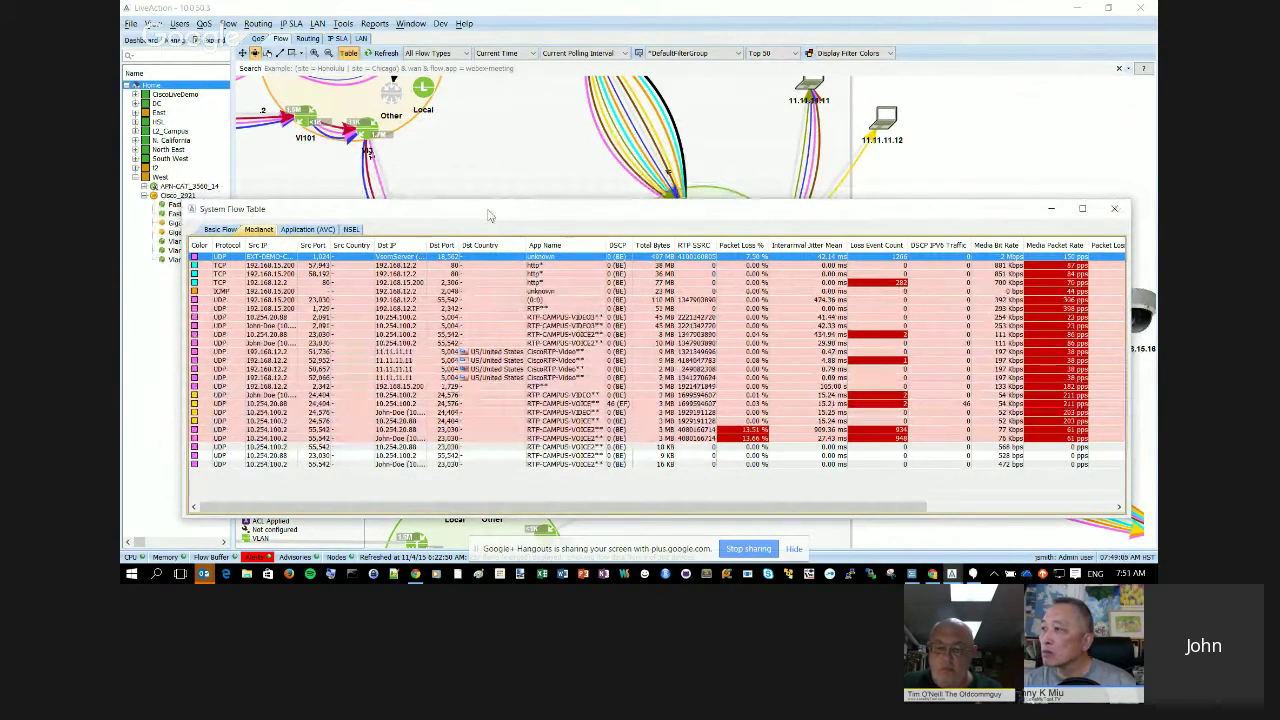
Run the Medianet Flow Path Analysis on the table's first flow, show its path on the map and inspect Cisco_2921's device details.
left_click_drag(489, 215, 487, 155)
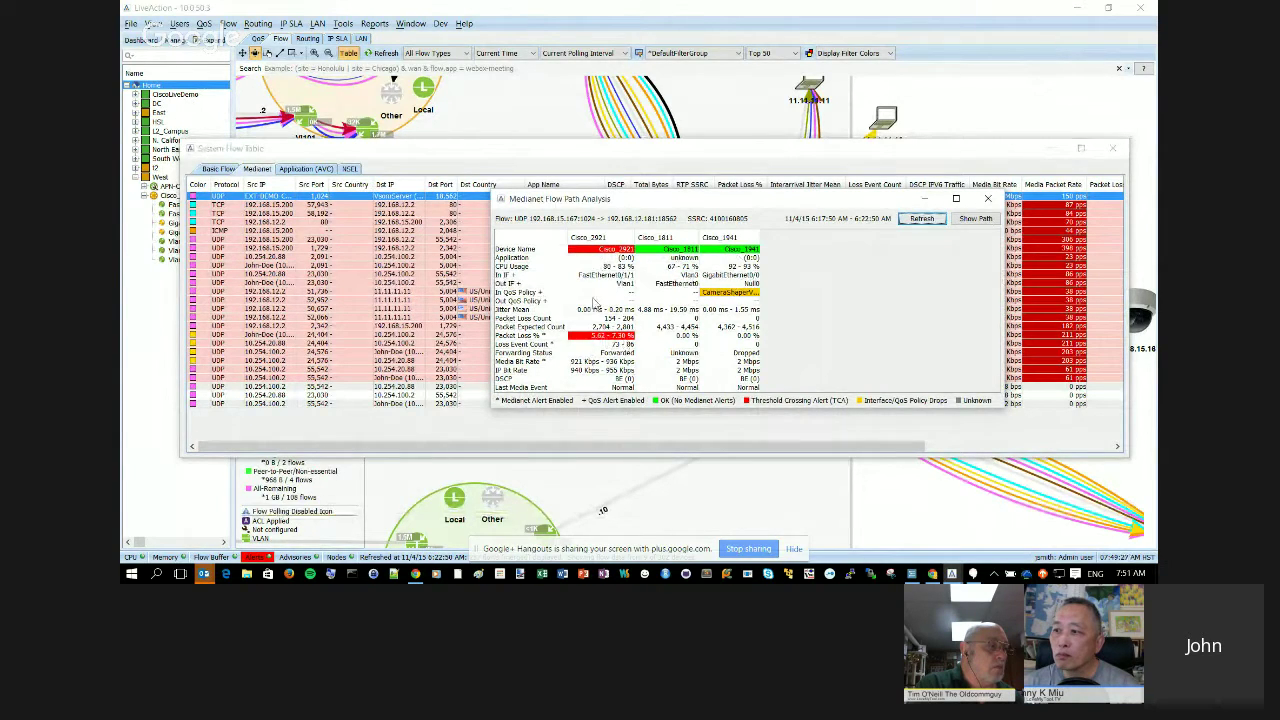
left_click(976, 219)
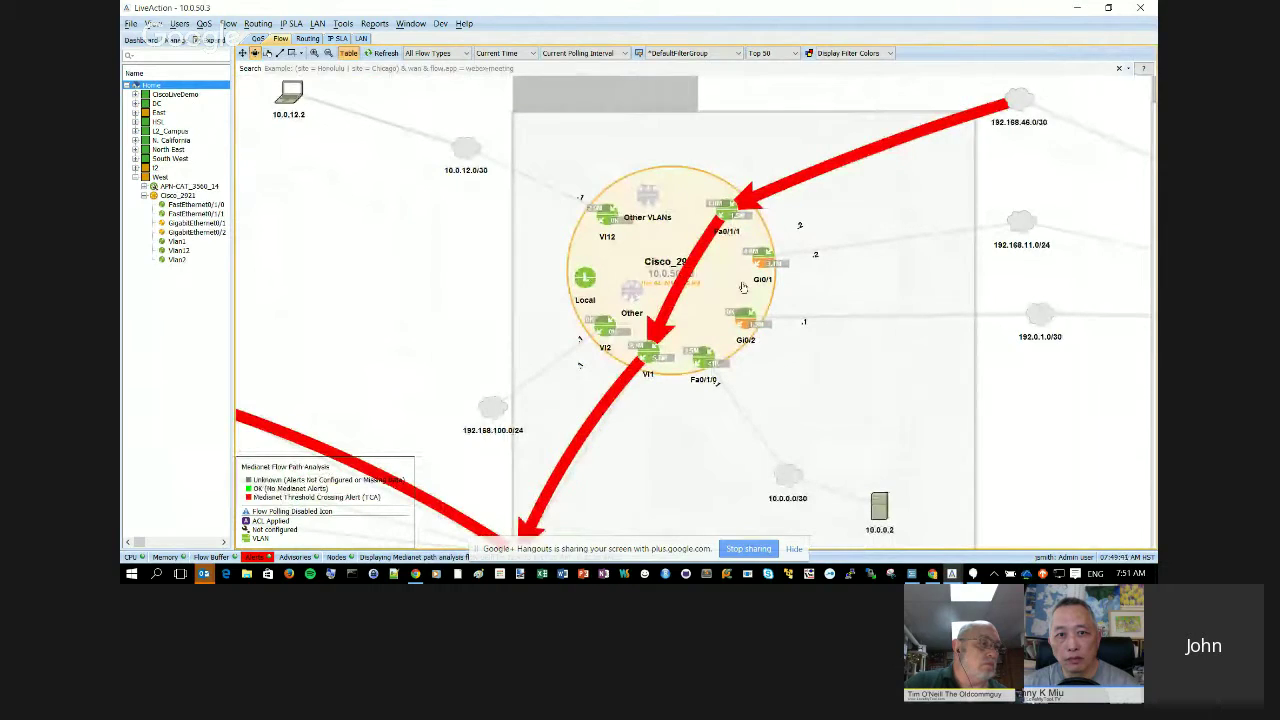
mouse_move(742, 287)
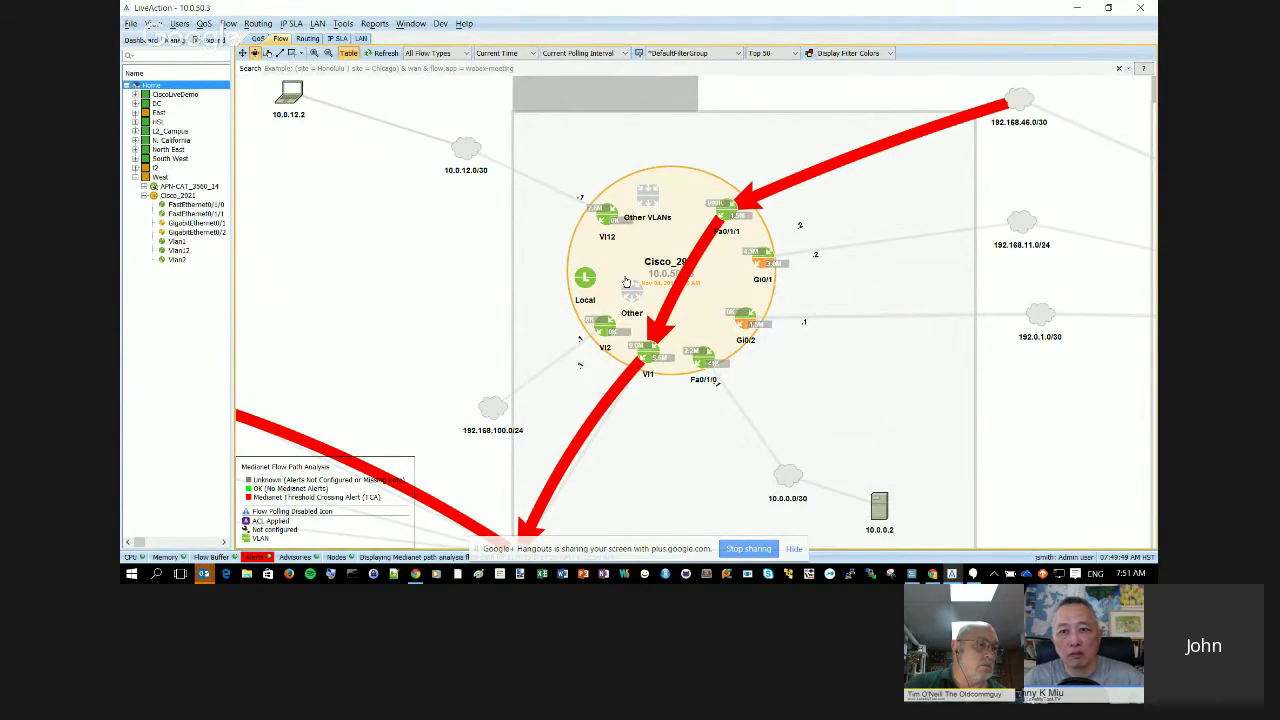
mouse_move(625, 281)
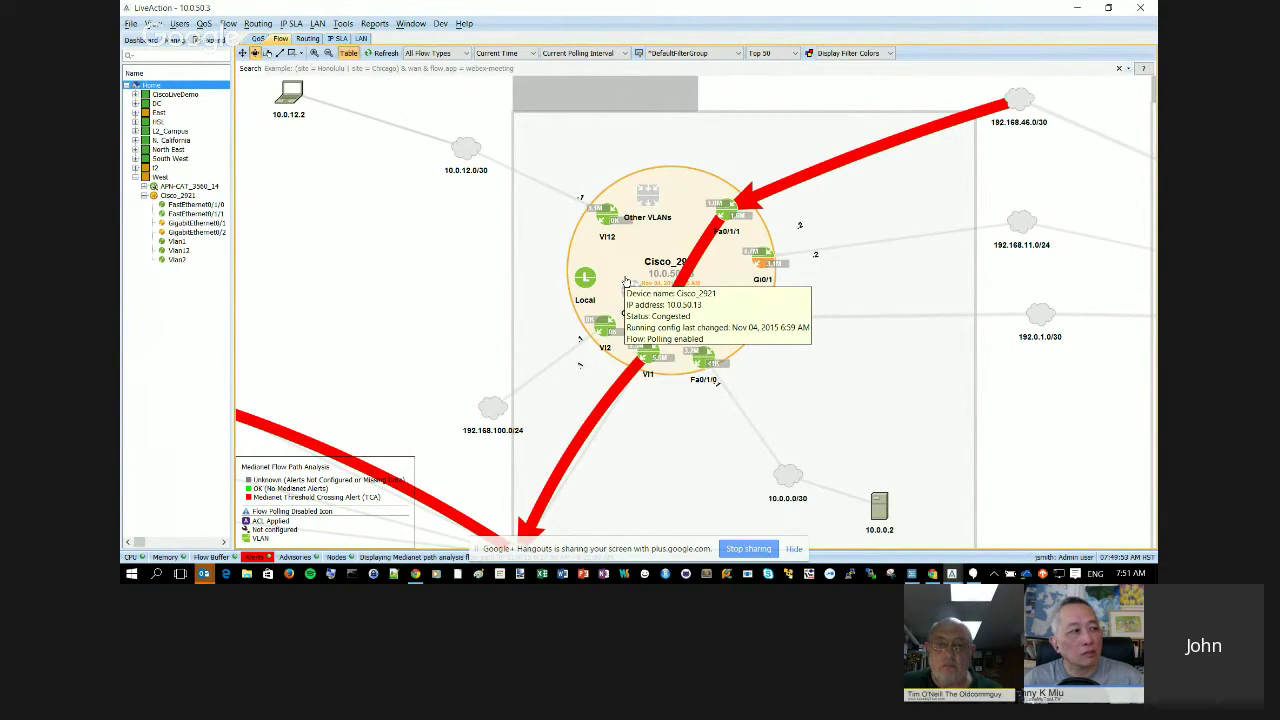
Open the QoS graphs for Cisco_2921's GigabitEthernet0/1 output and examine the pre-QoS applications from citrix-static down.
left_click(257, 40)
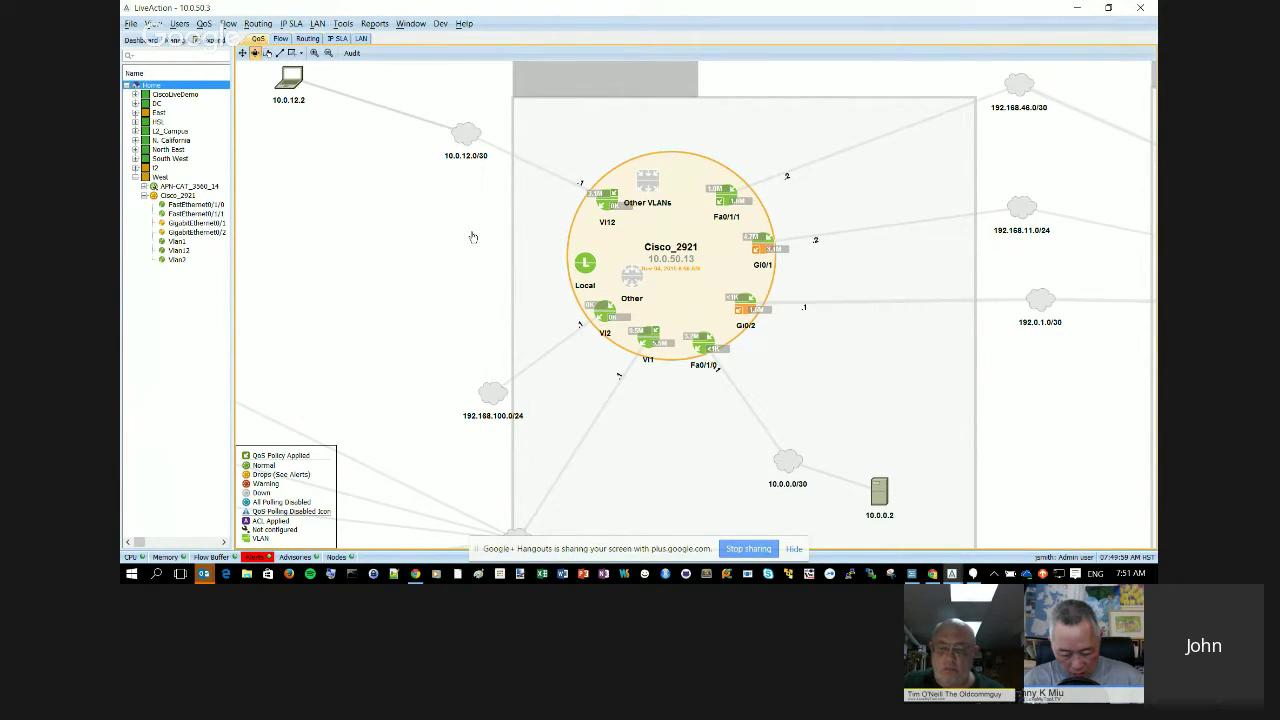
scroll(692, 308, "up", 5)
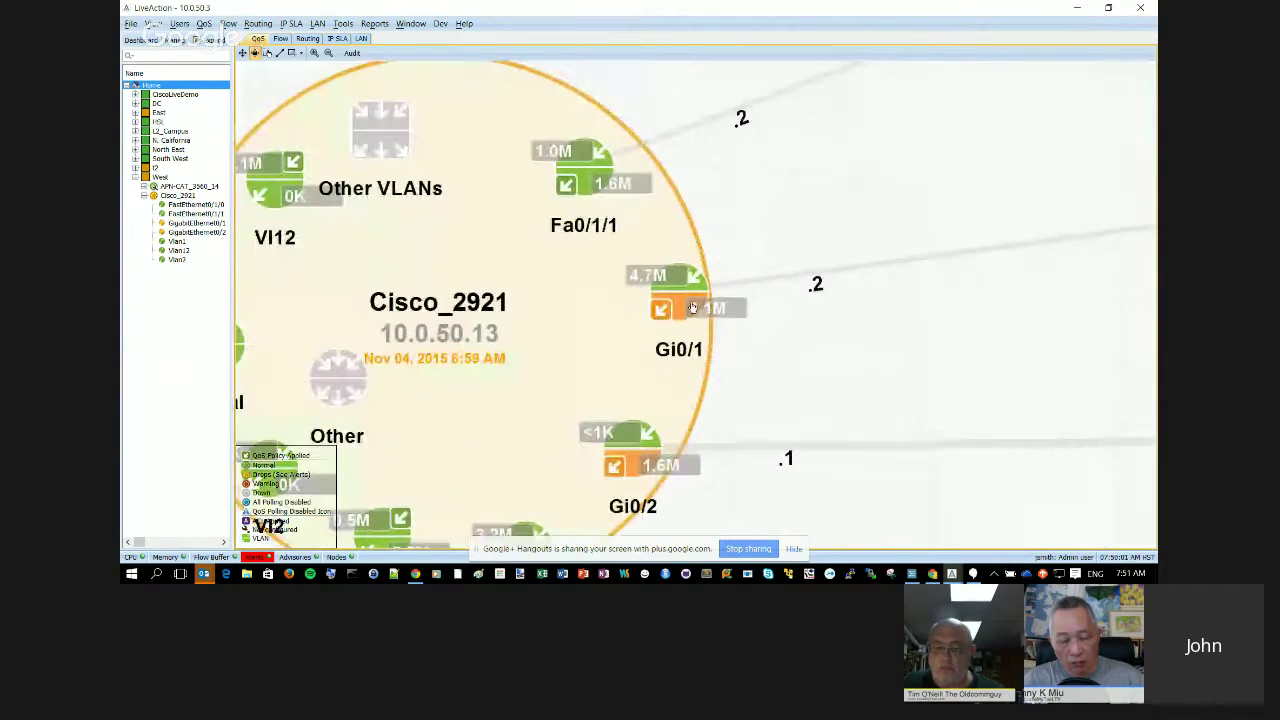
double_click(692, 308)
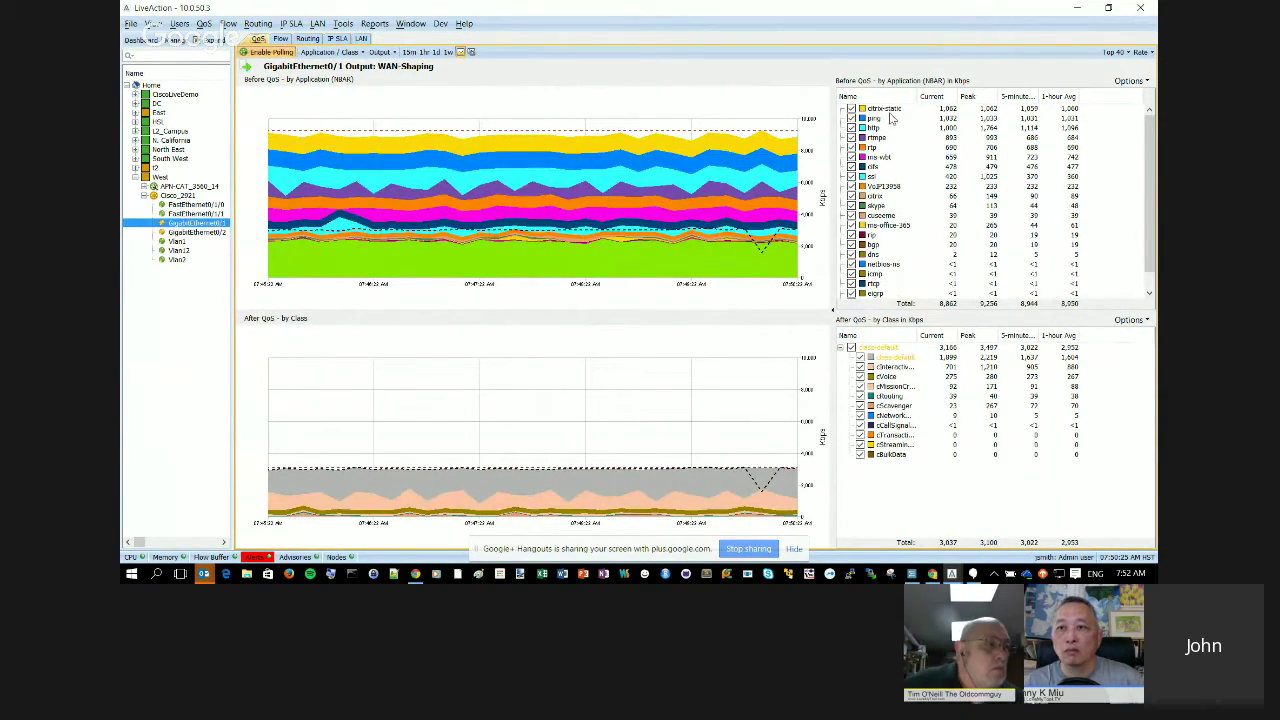
left_click(889, 112)
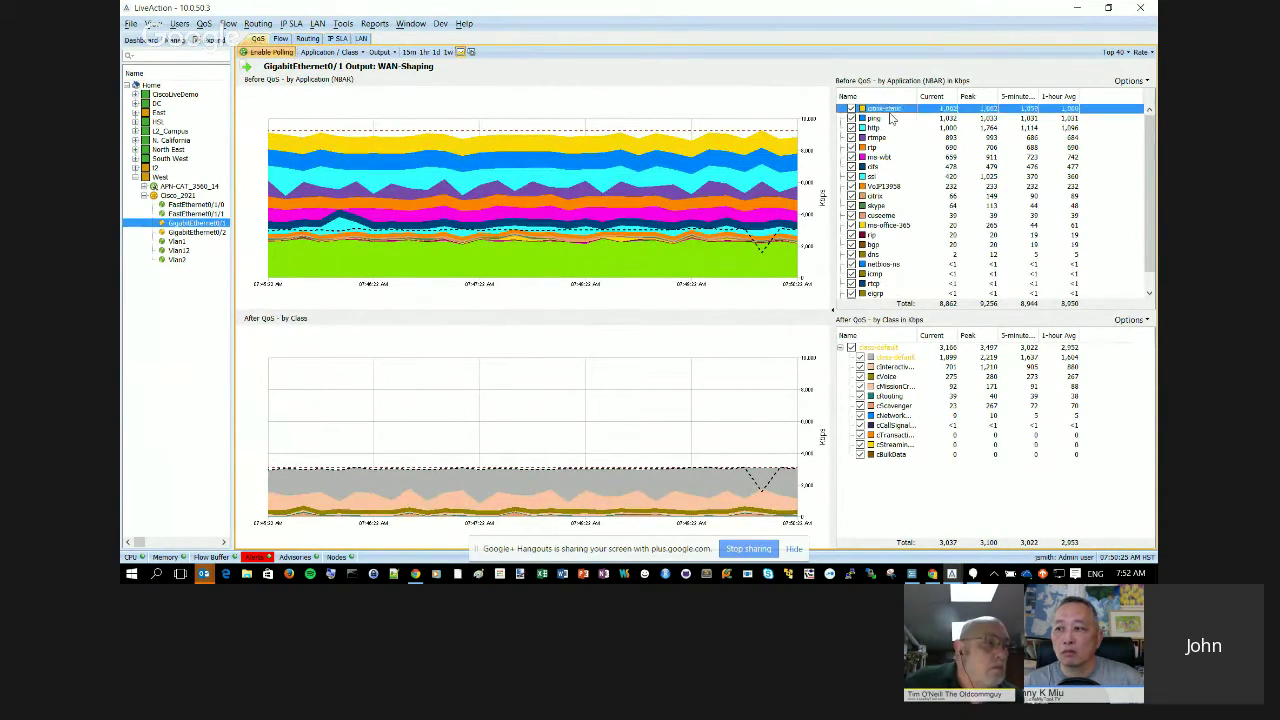
left_click(890, 216)
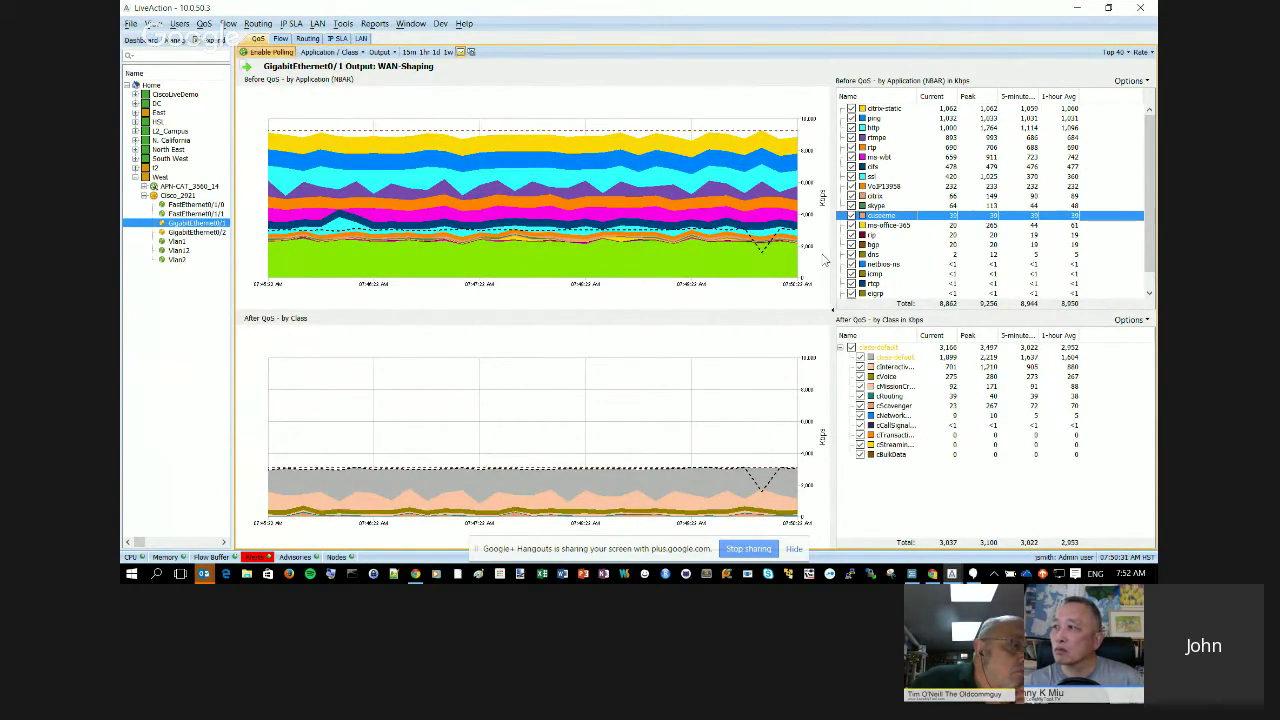
mouse_move(728, 216)
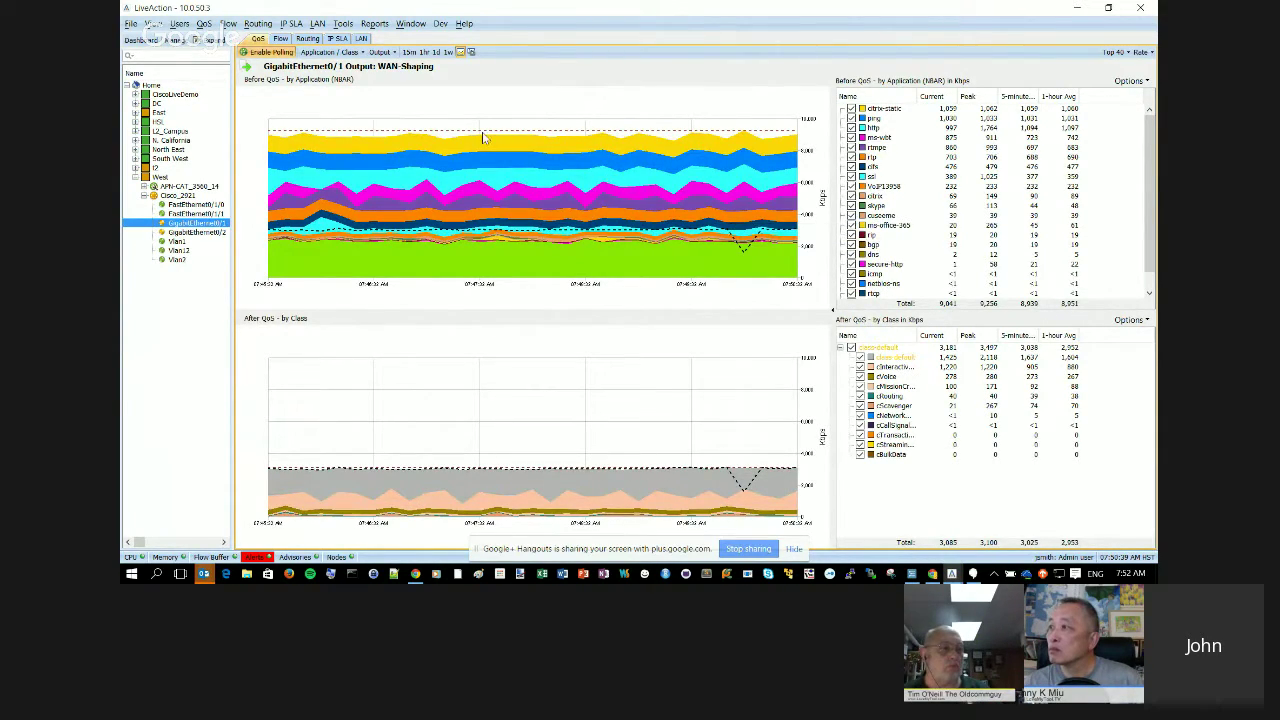
Switch the GigabitEthernet0/1 graphs to Class / Class and widen the Name column of the After QoS class list.
left_click(325, 52)
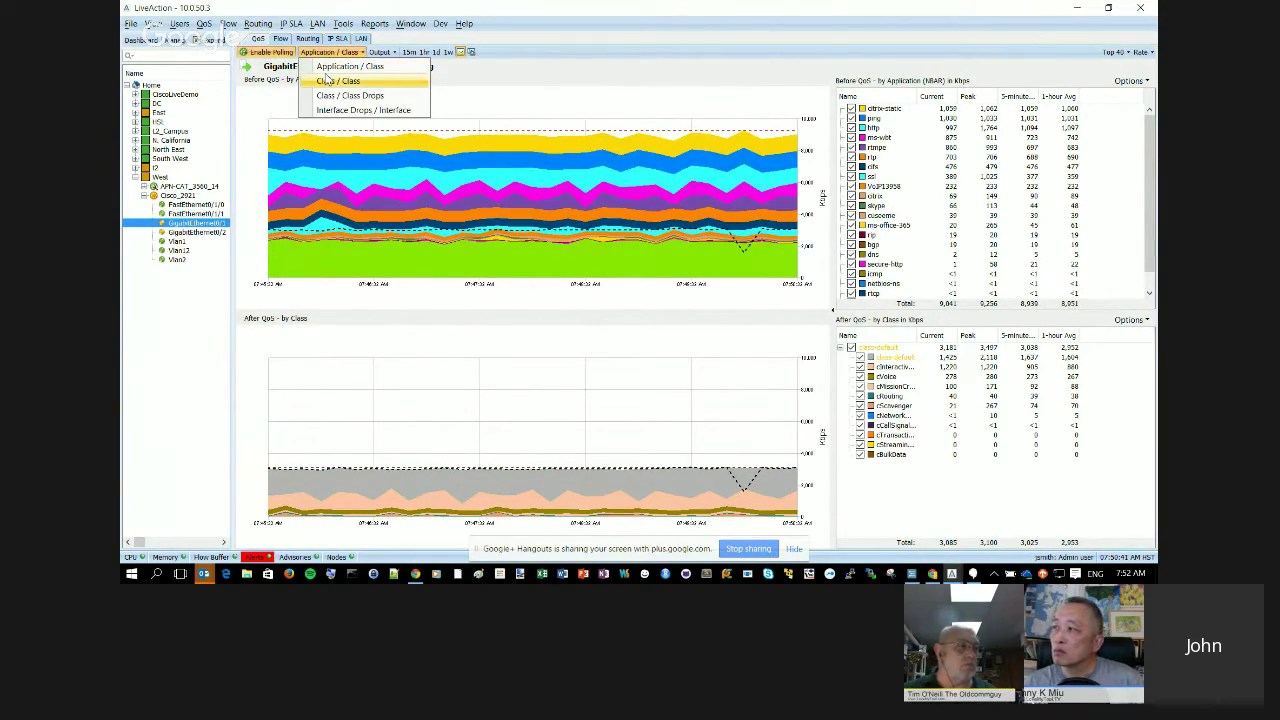
left_click(330, 80)
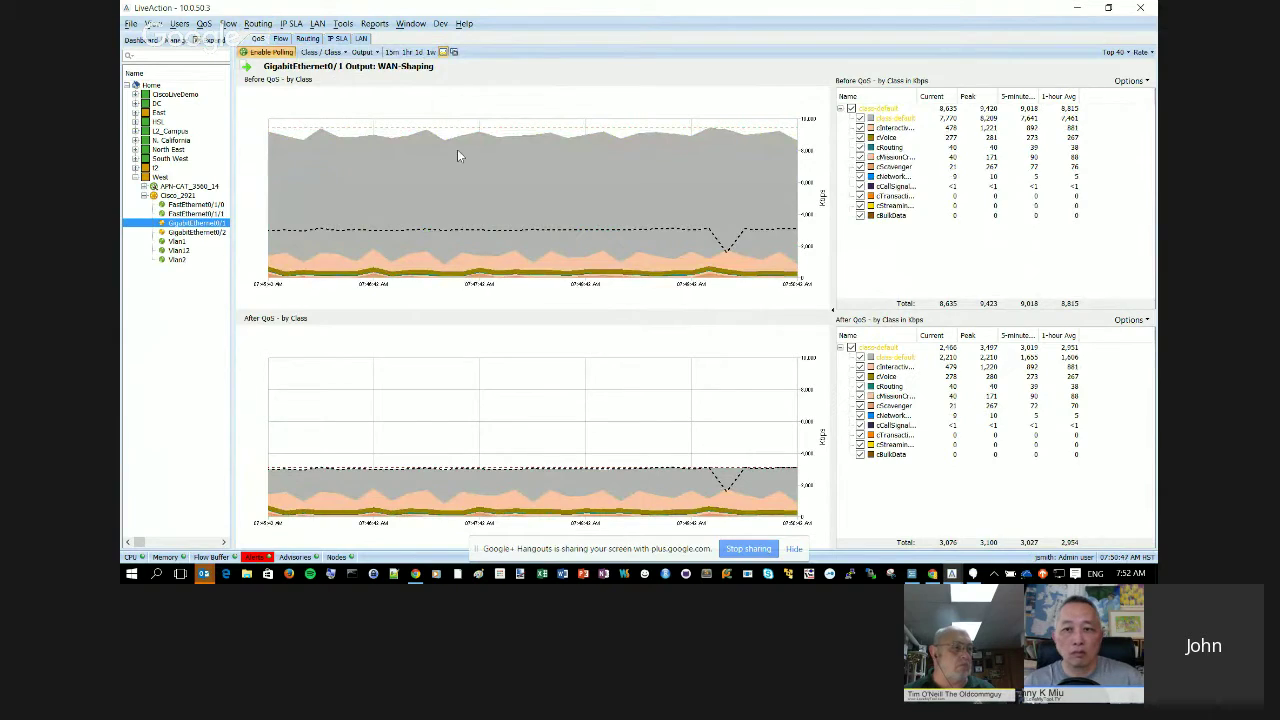
mouse_move(526, 270)
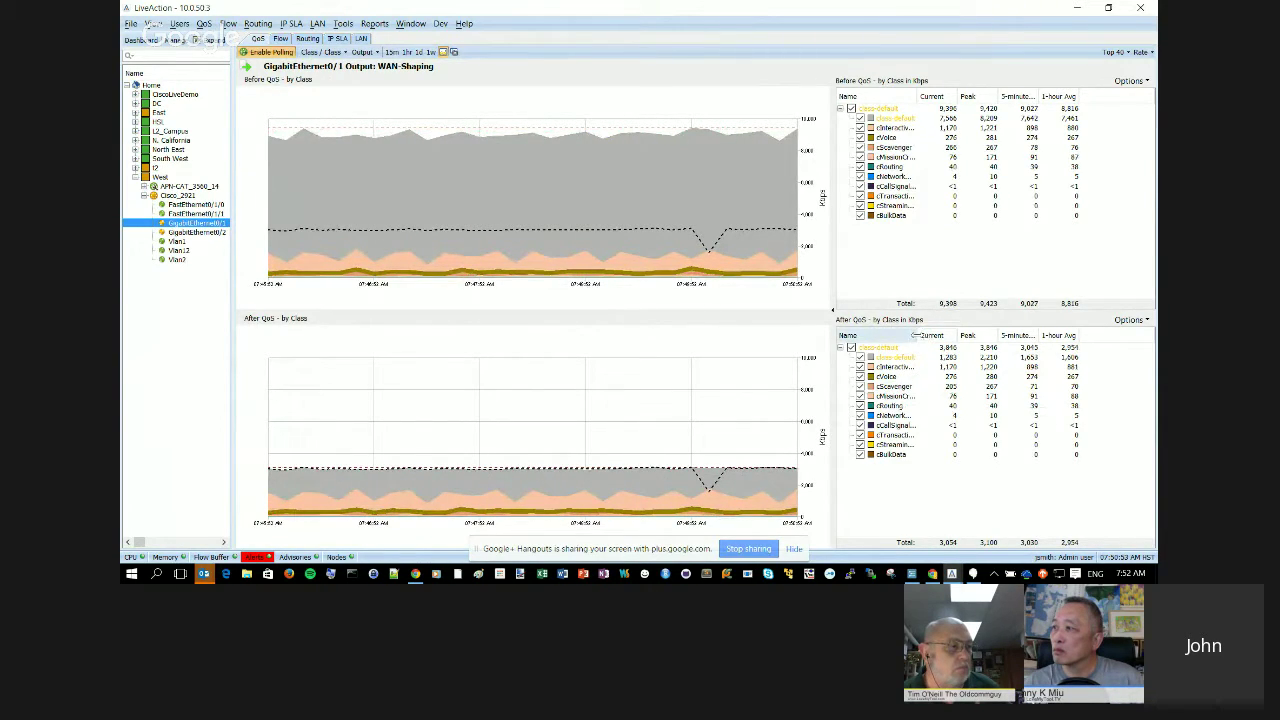
left_click_drag(916, 336, 926, 336)
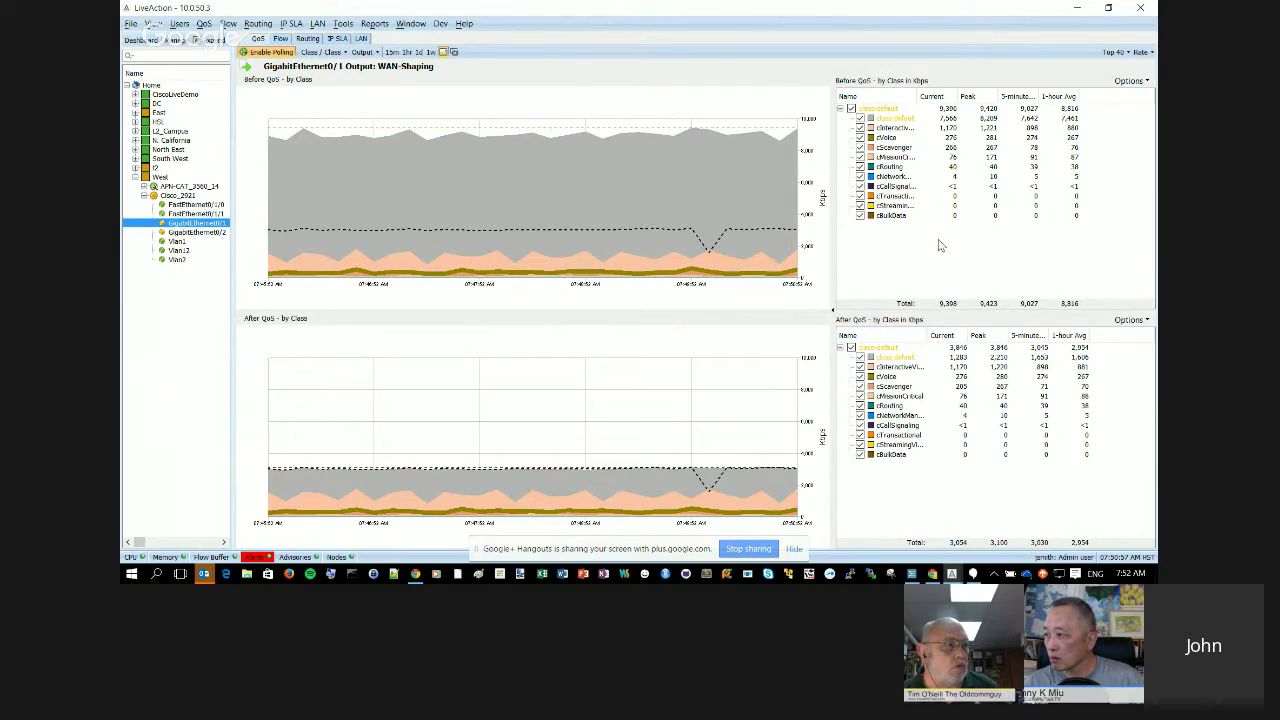
Open the output QoS adjustment for GigabitEthernet0/1 and set cStreamingVideo's reserved bandwidth to 18%.
right_click(895, 194)
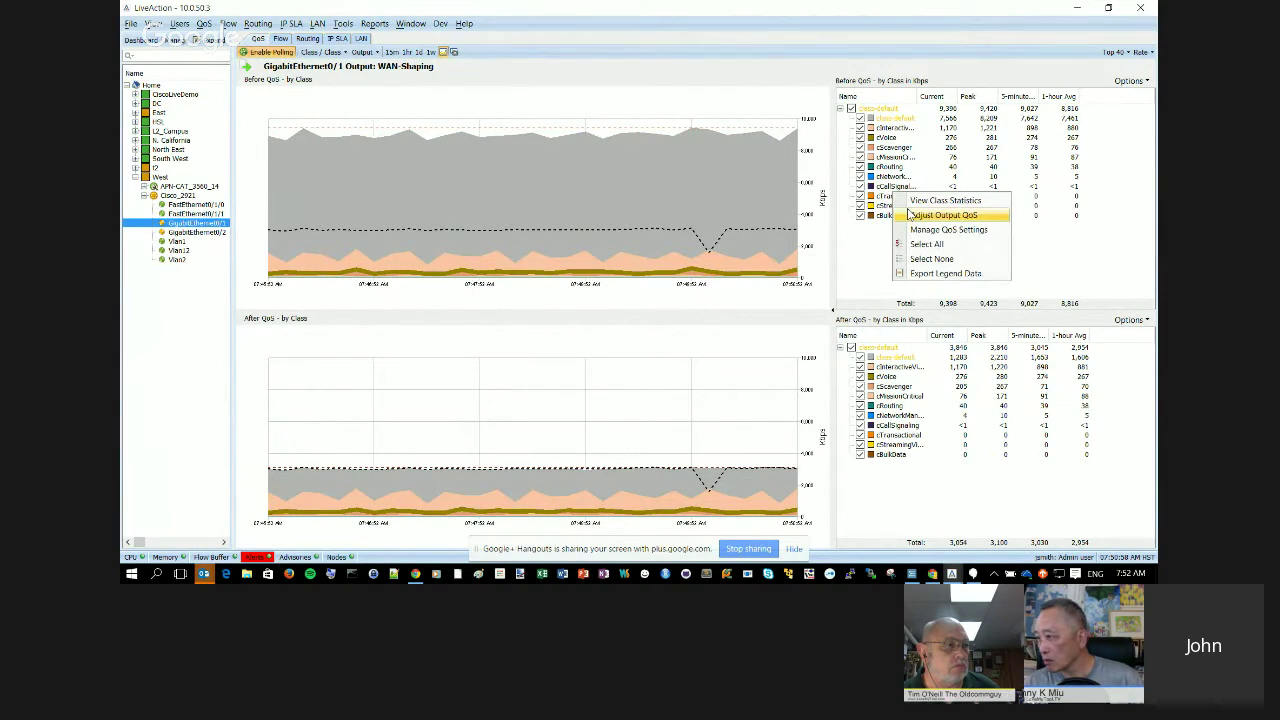
left_click(908, 214)
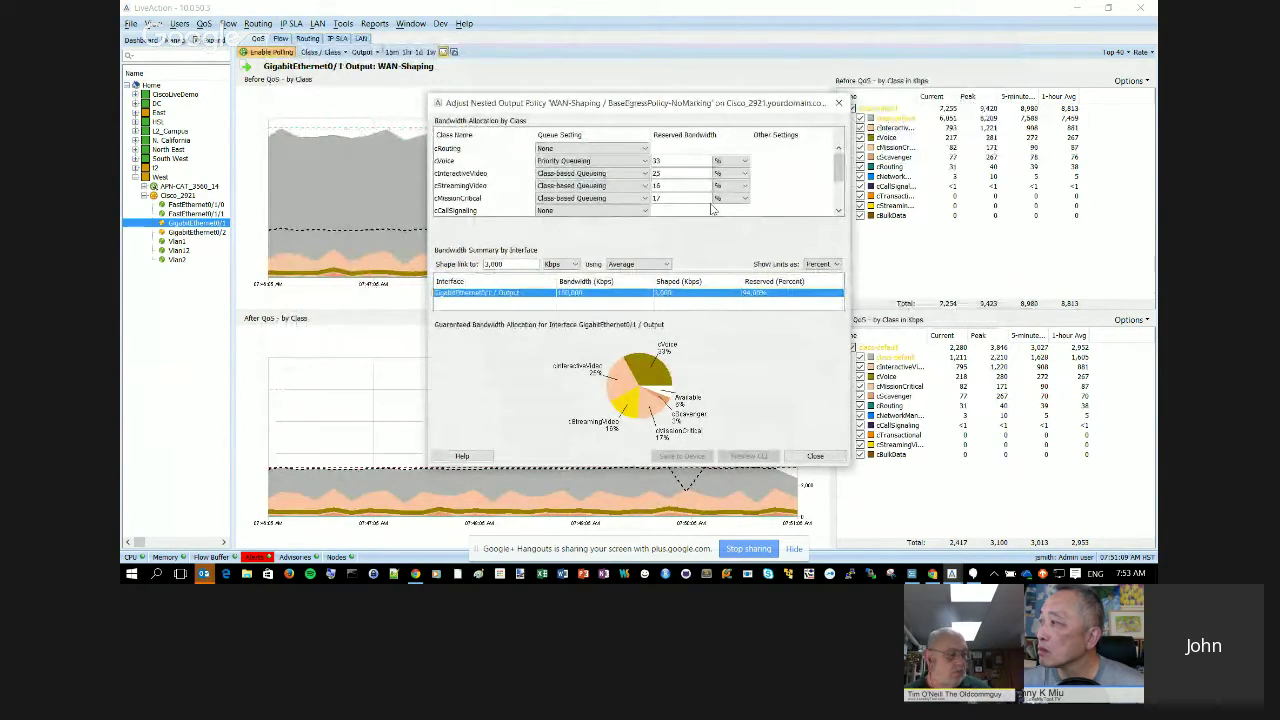
double_click(675, 161)
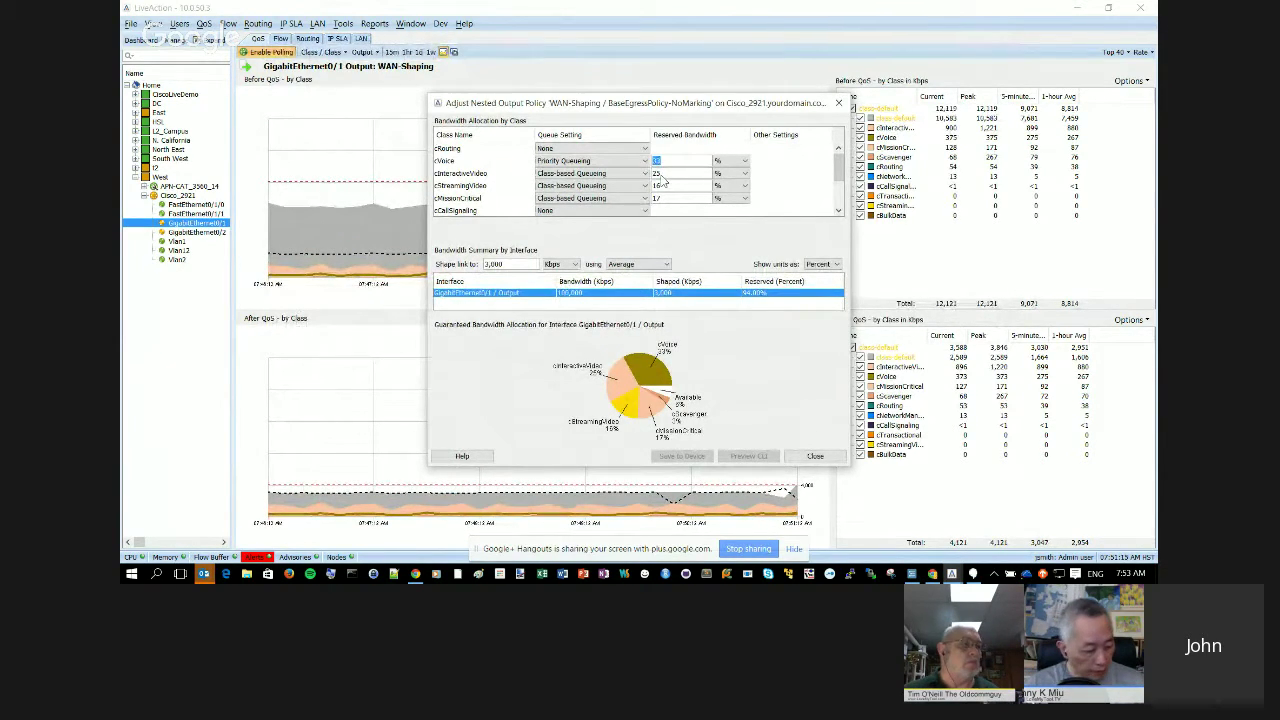
double_click(670, 173)
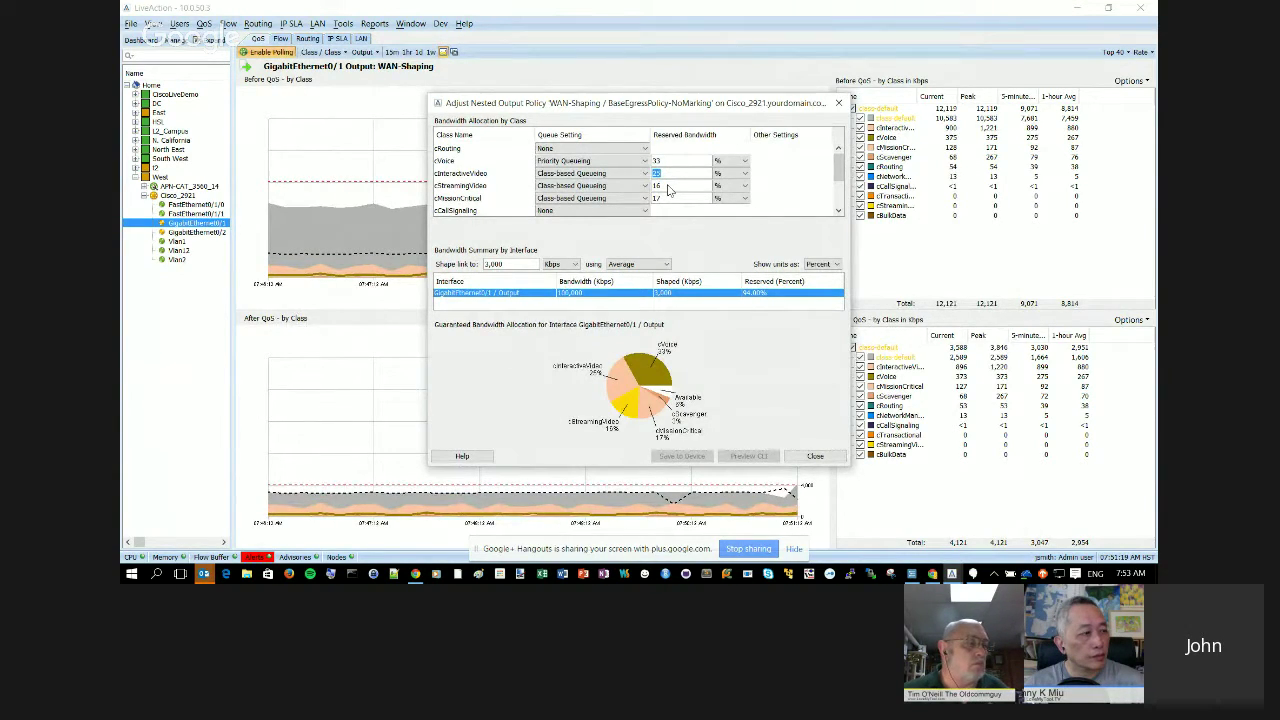
double_click(668, 185)
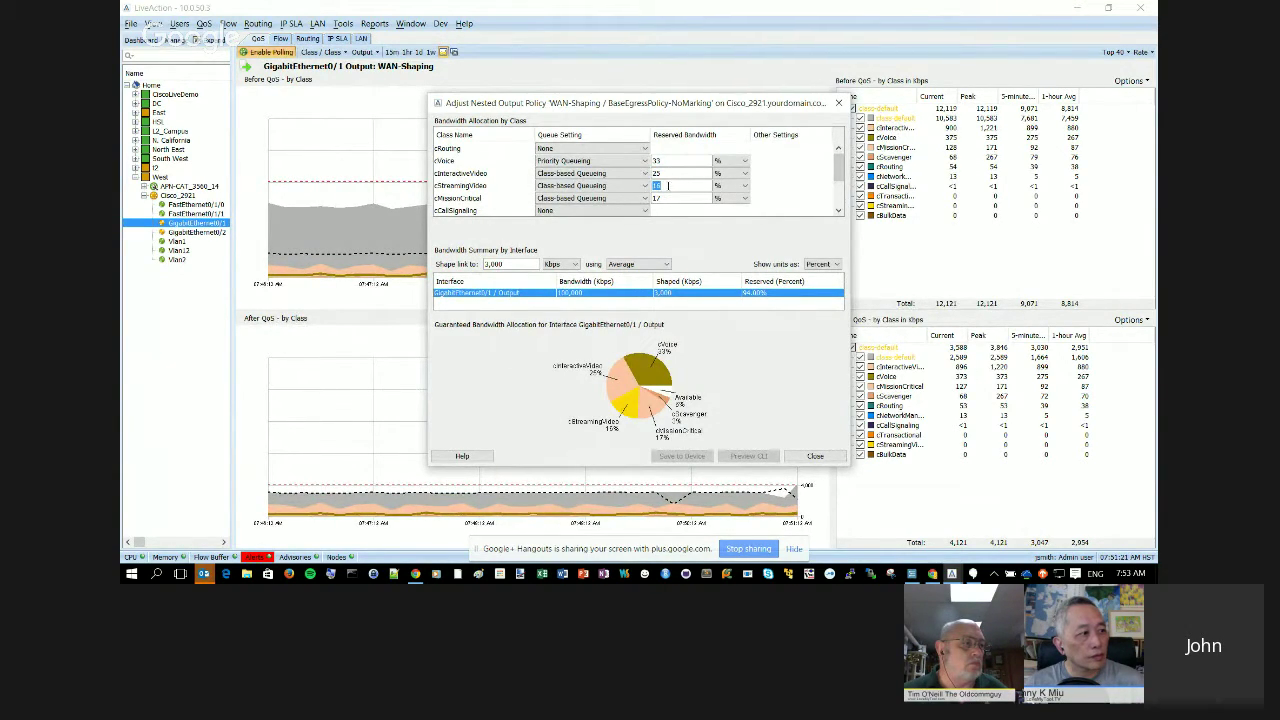
type("18")
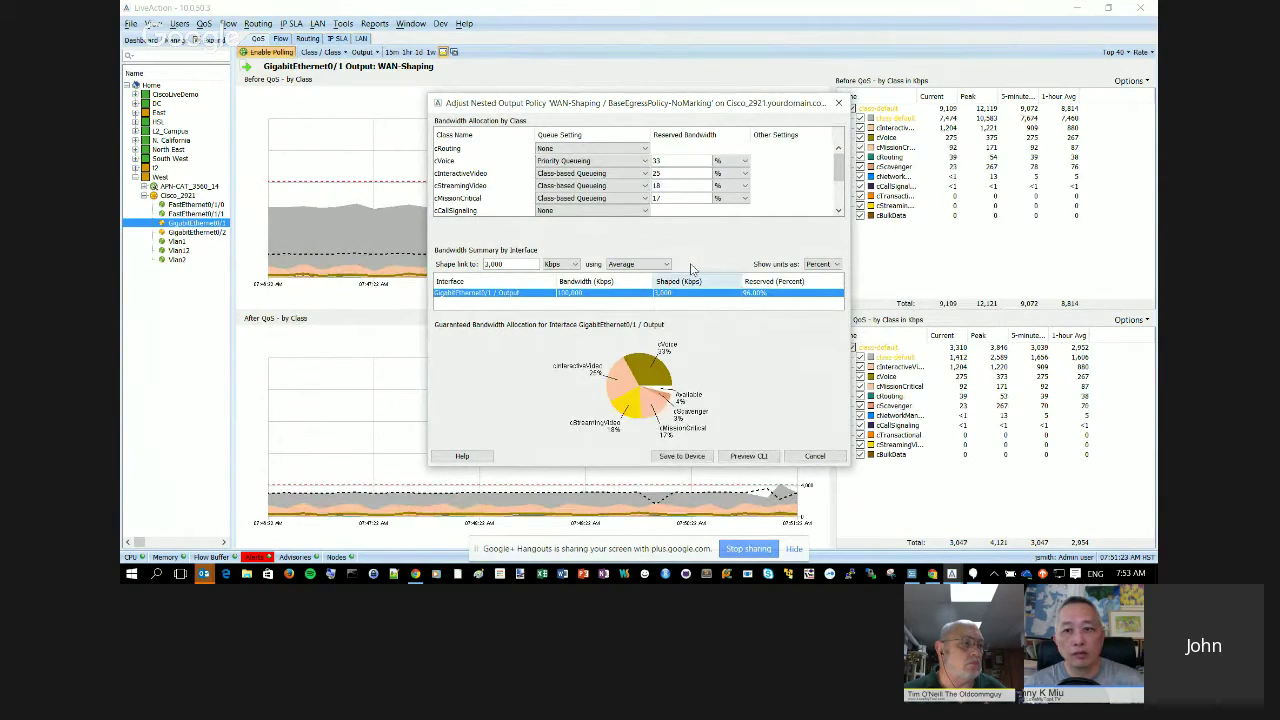
Preview the CLI commands for the cStreamingVideo bandwidth change, examine the bandwidth lines, and cancel the policy adjustment.
left_click(745, 458)
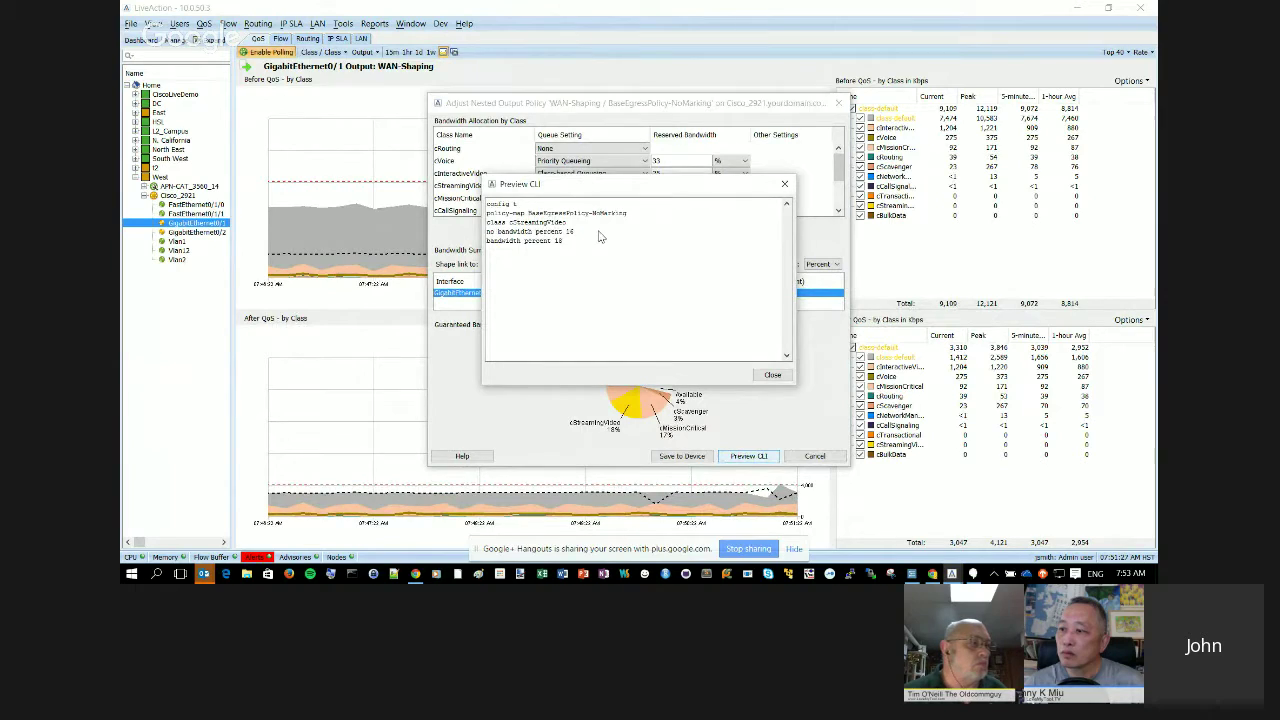
left_click_drag(600, 235, 480, 236)
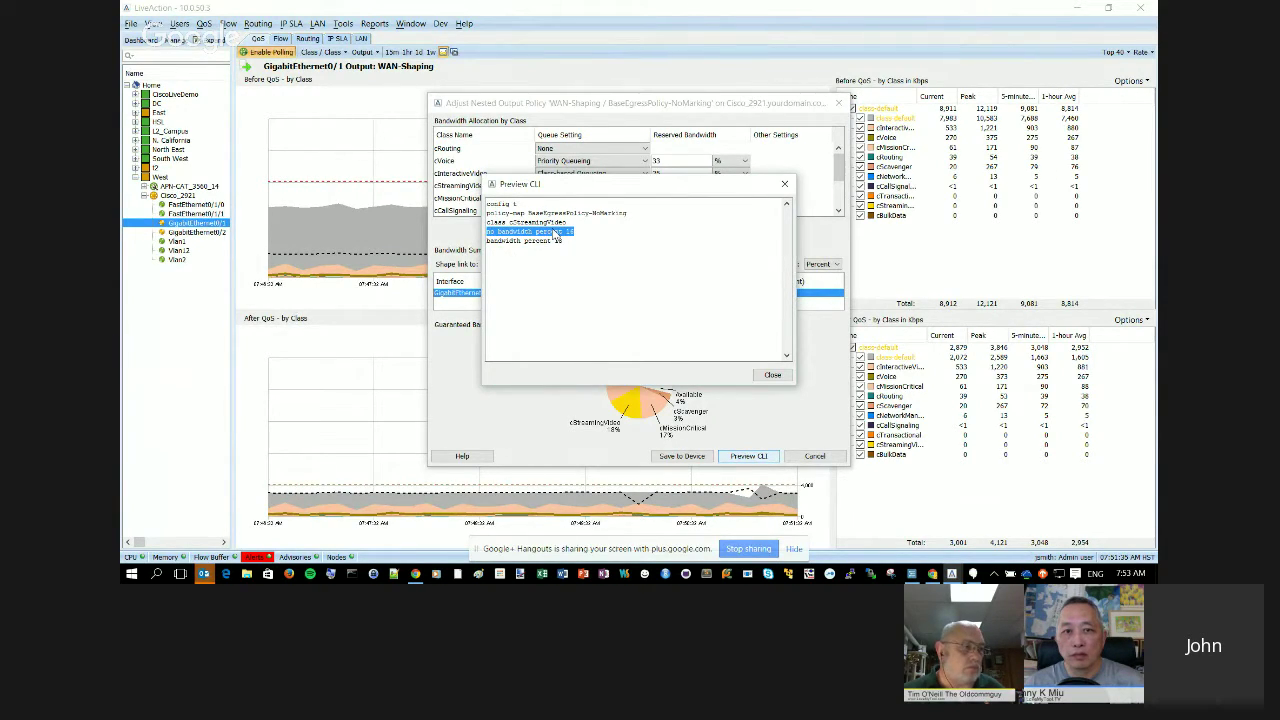
double_click(553, 232)
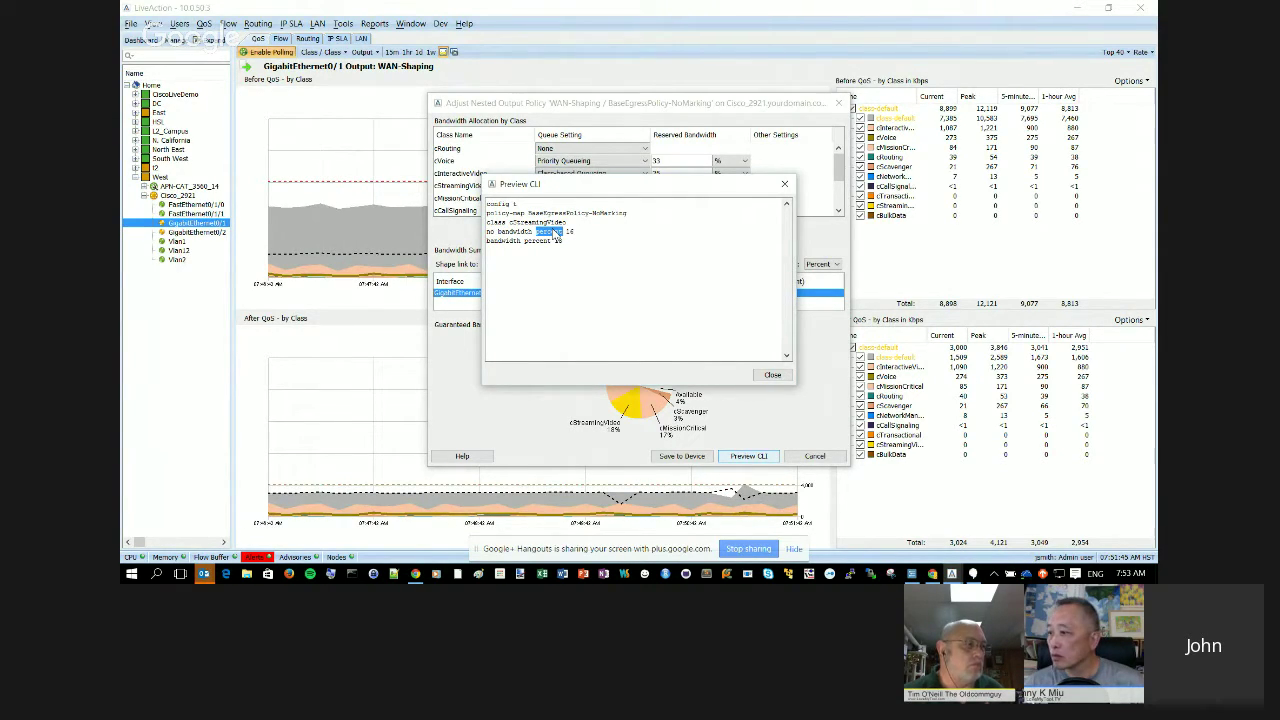
left_click(773, 376)
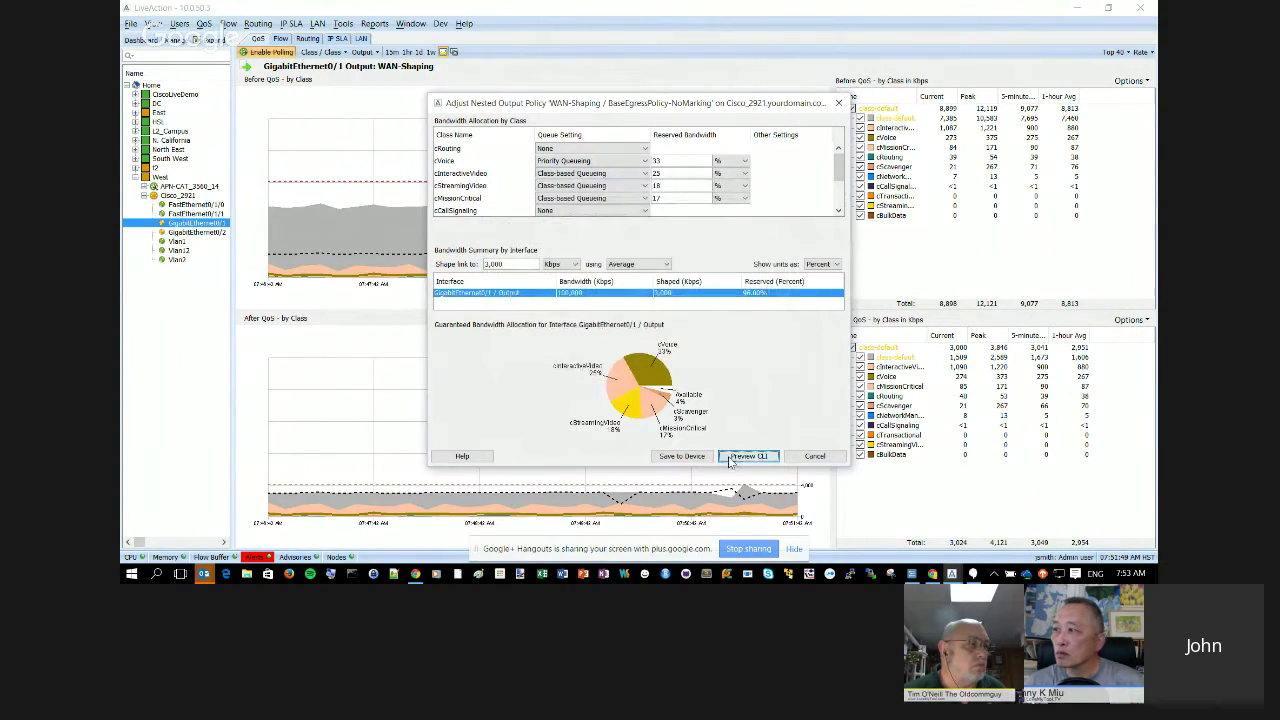
left_click(836, 460)
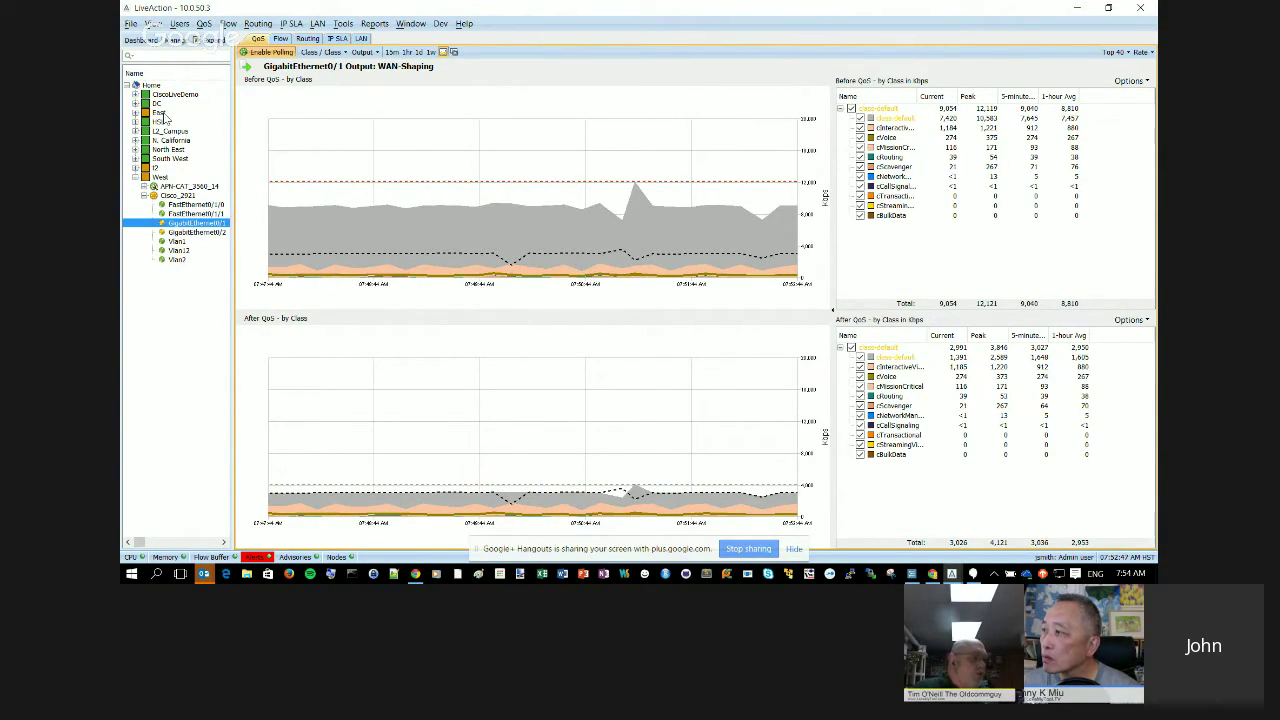
Return to the Home network map in the flow view and refresh its flows.
left_click(152, 86)
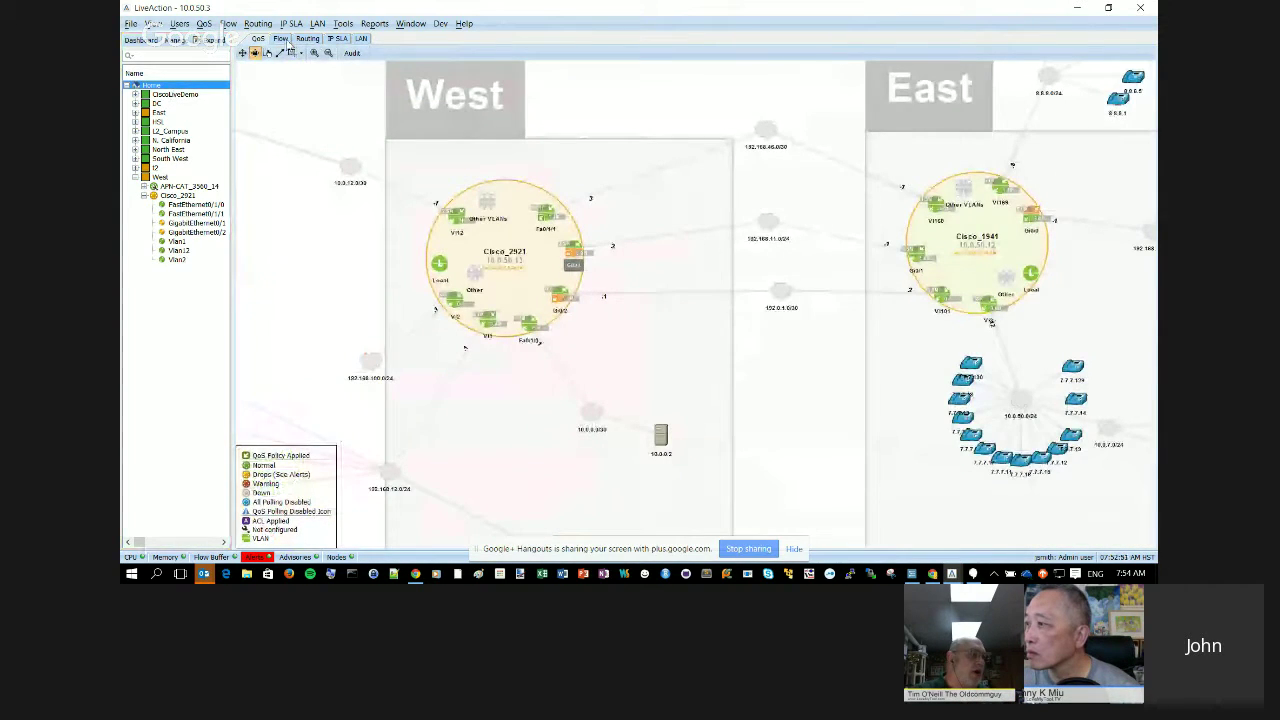
left_click(282, 39)
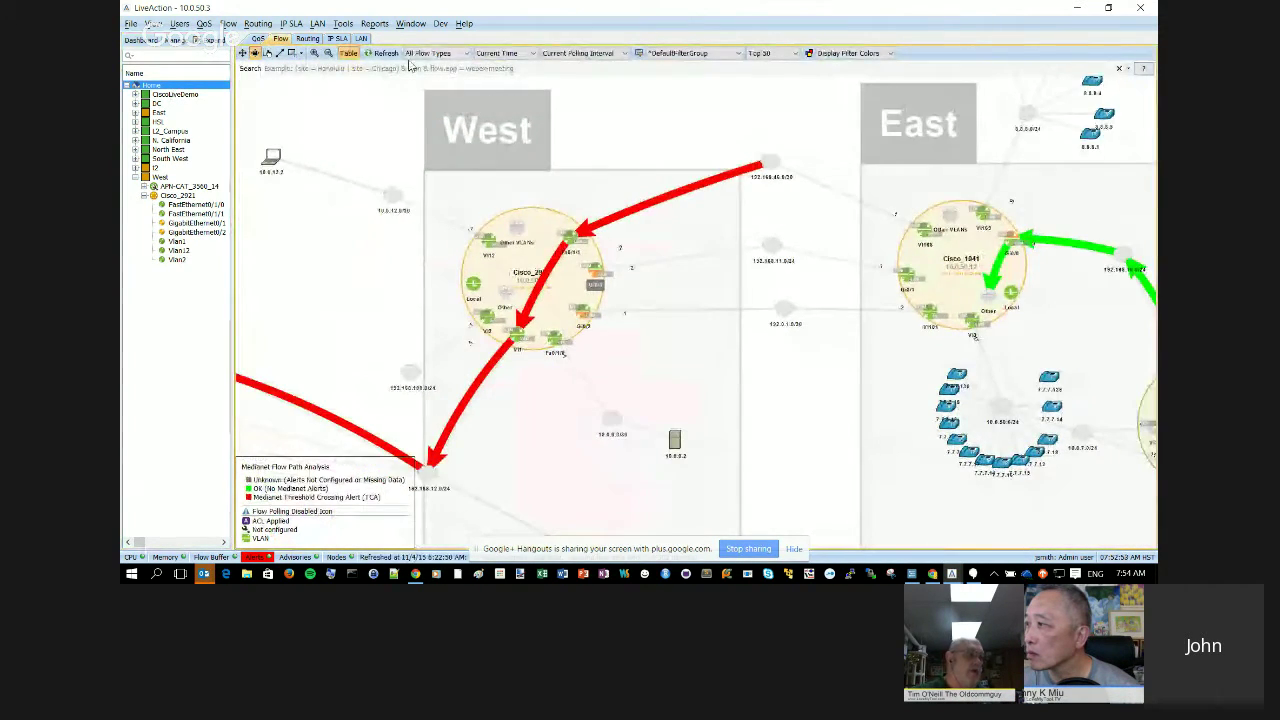
left_click(386, 53)
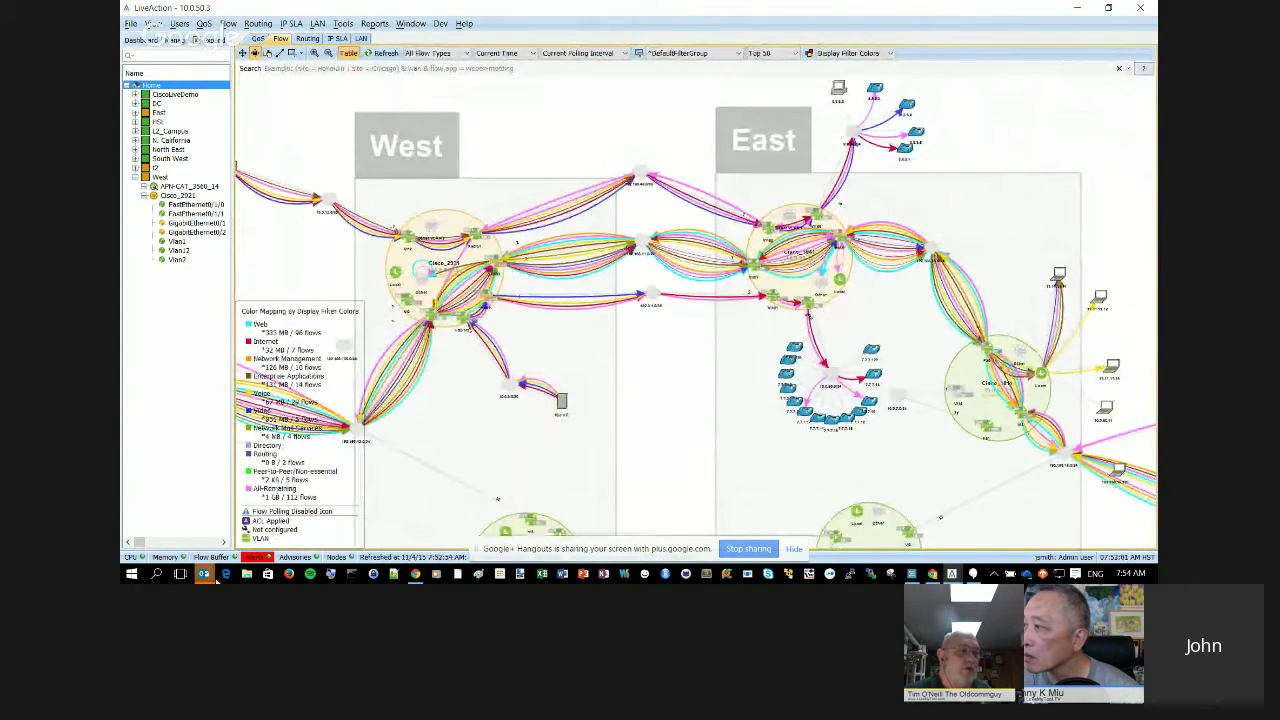
Review the Hub Router Selection page of the Configure PfRv3 wizard, select APN-AS-18 among the available devices, and cancel the wizard.
mouse_move(212, 579)
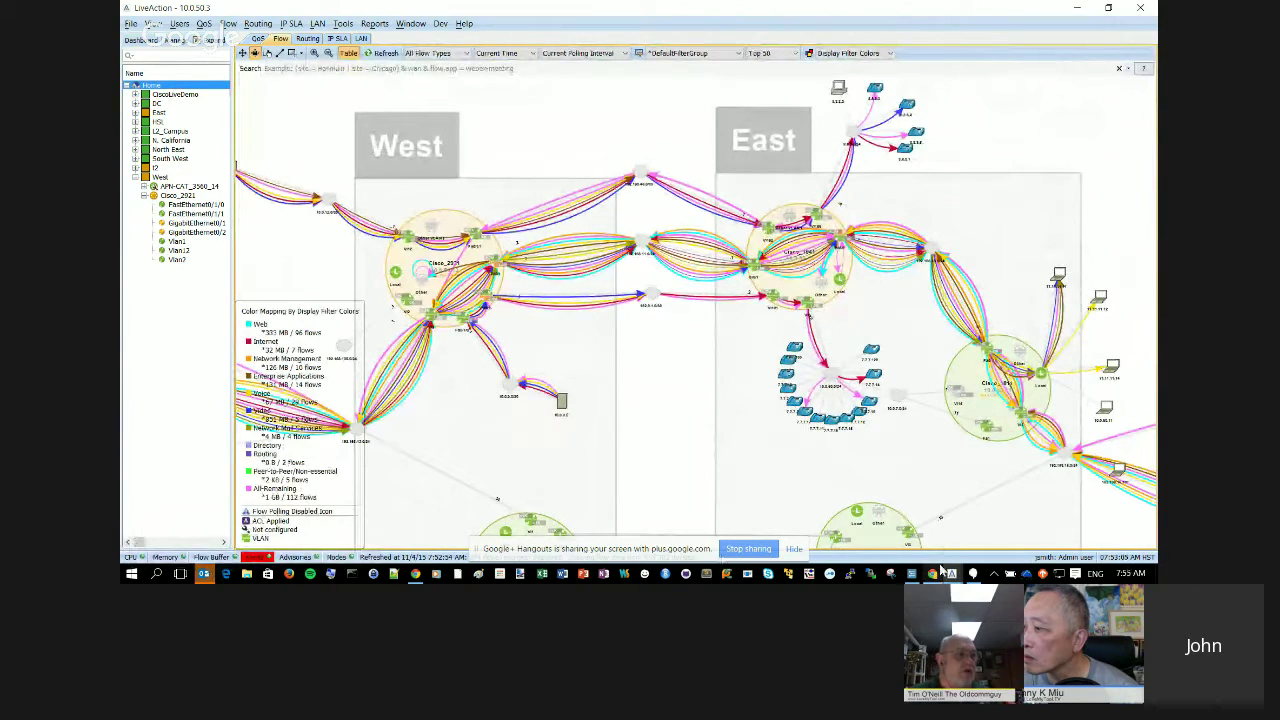
mouse_move(952, 577)
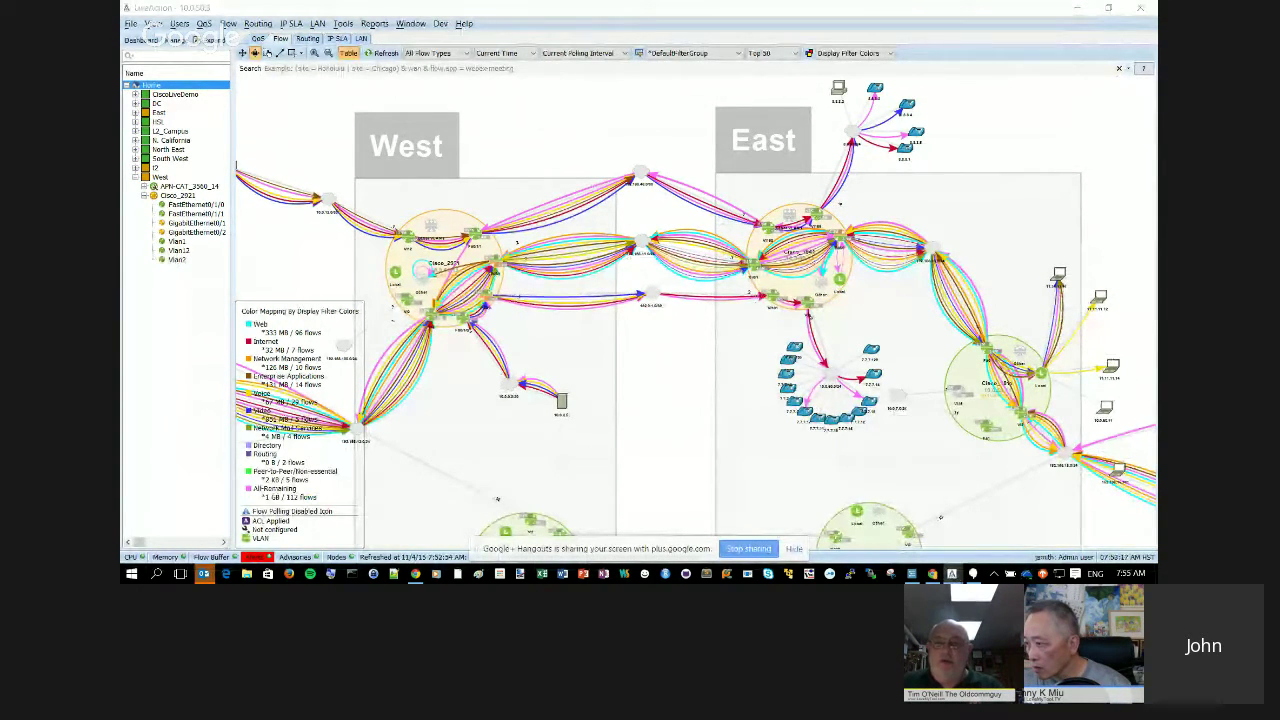
left_click_drag(814, 134, 512, 98)
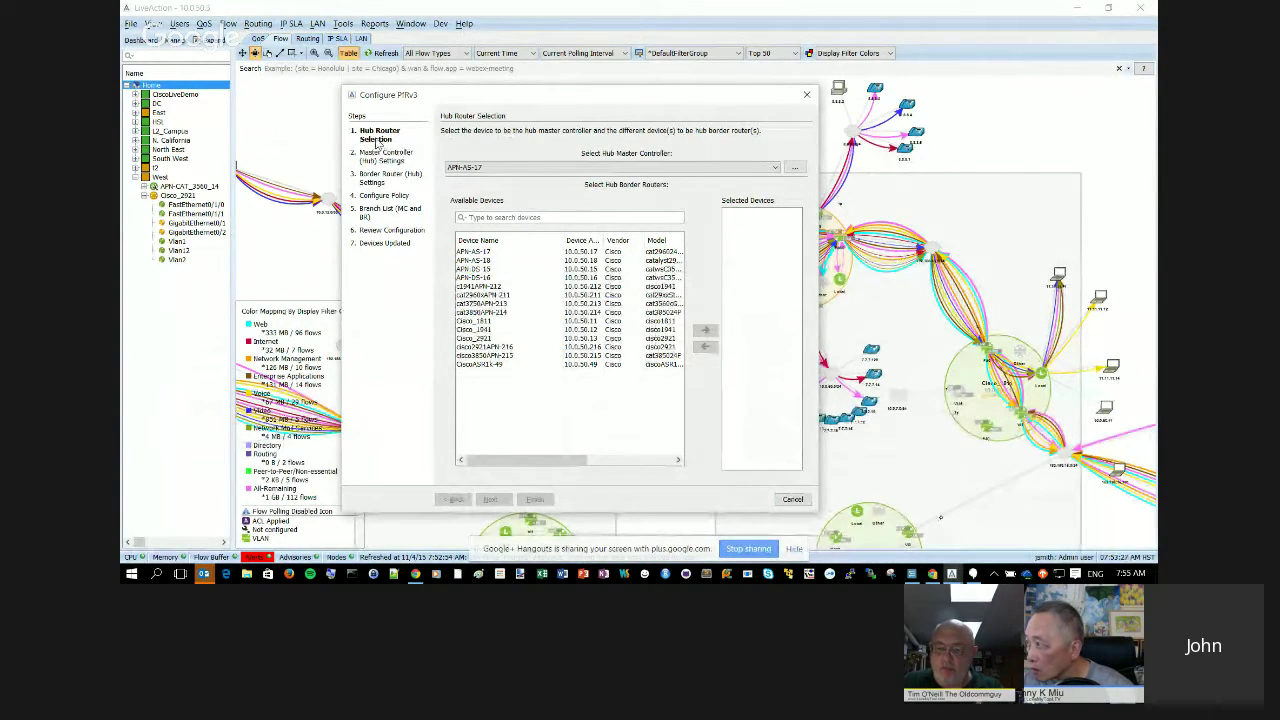
left_click(512, 260)
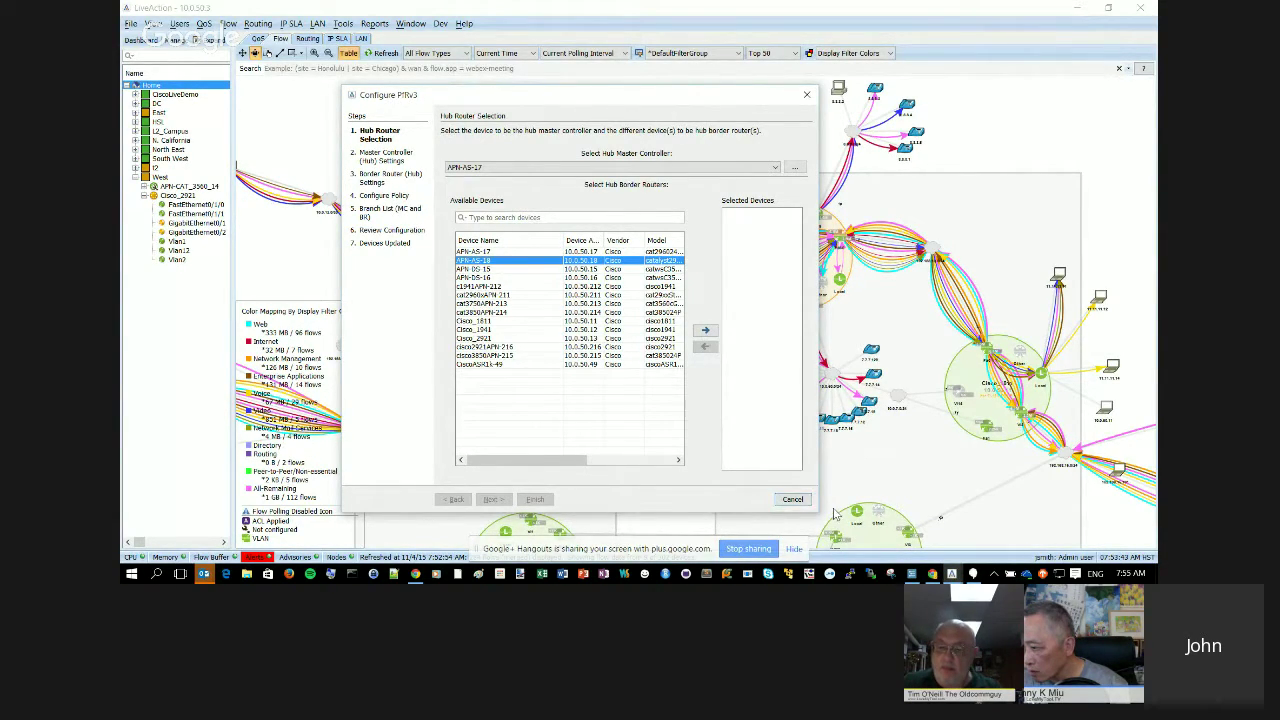
left_click(792, 500)
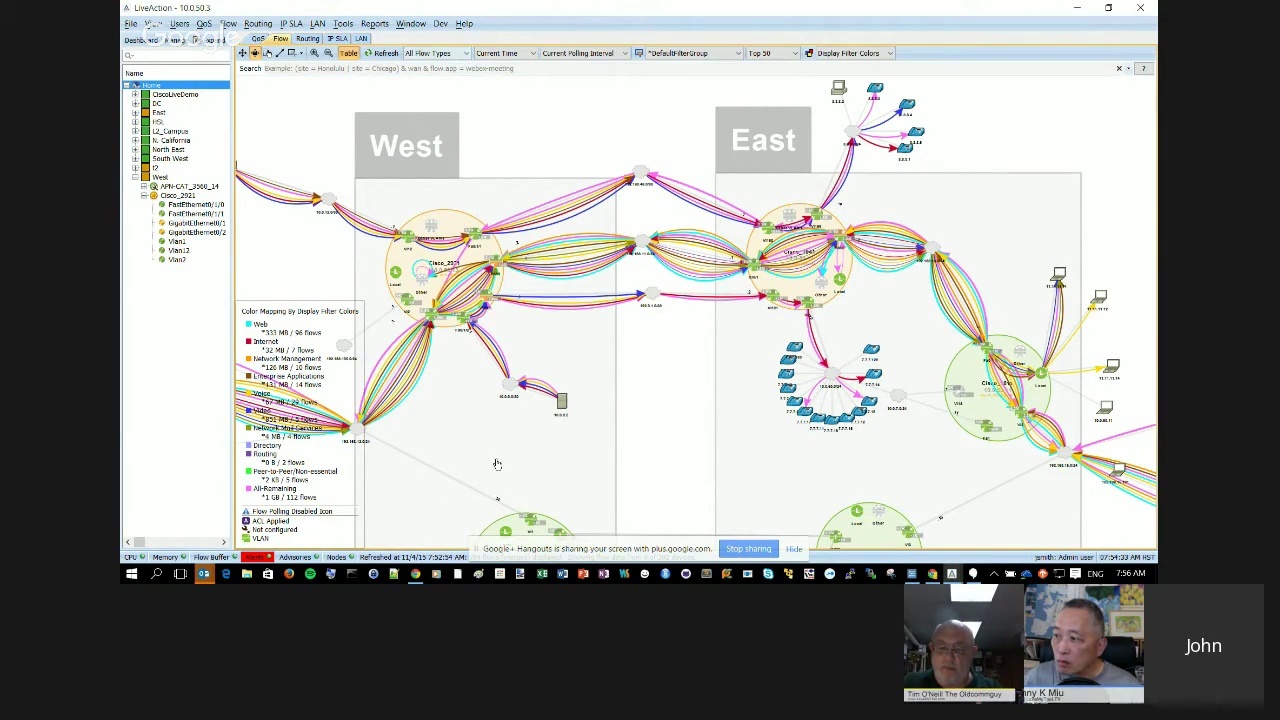
Open Cisco_2921's flow view, clear its application groups of overlap, and filter the flows with flow.srcip=10.0.0.2.
double_click(443, 262)
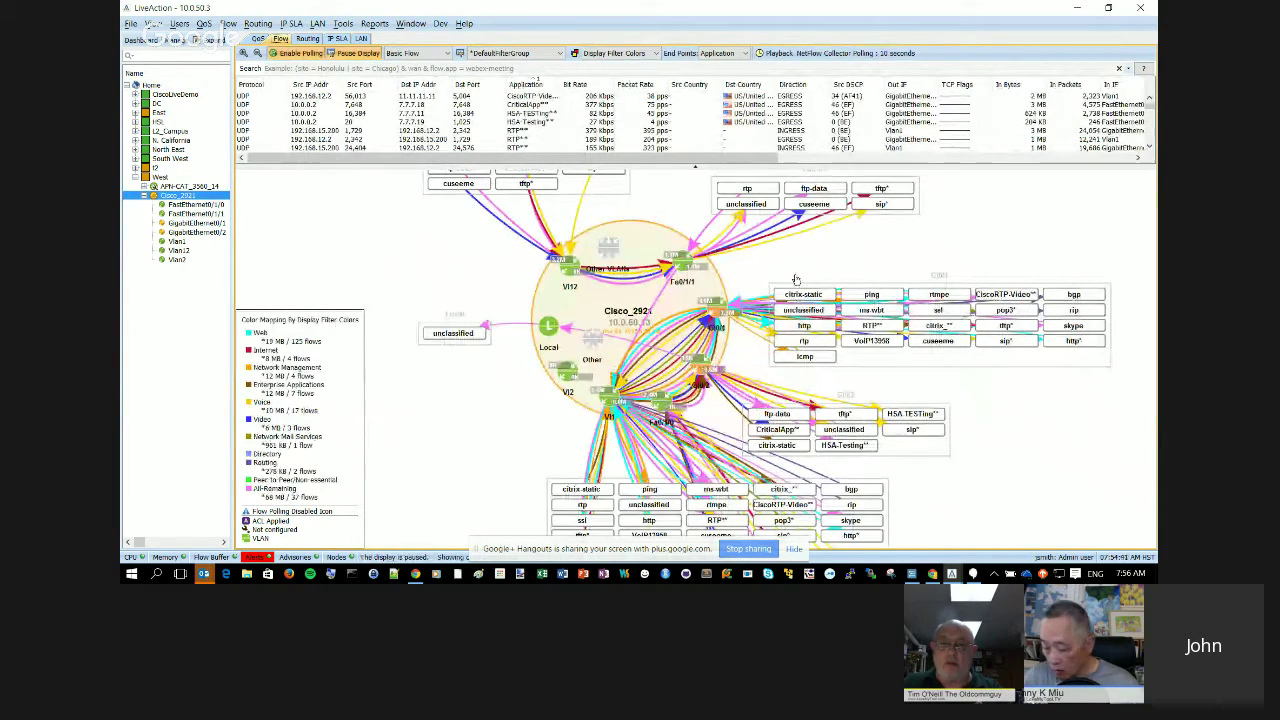
left_click_drag(882, 497, 762, 526)
left_click(438, 68)
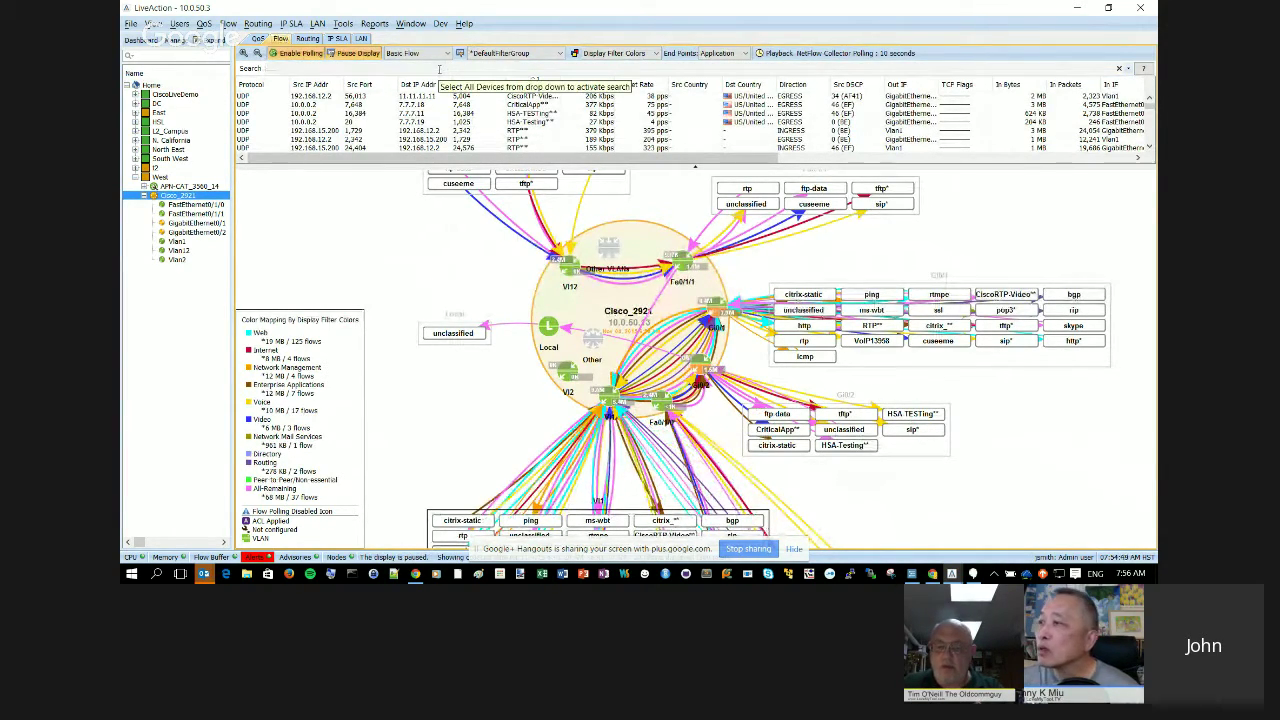
type("flow.ip")
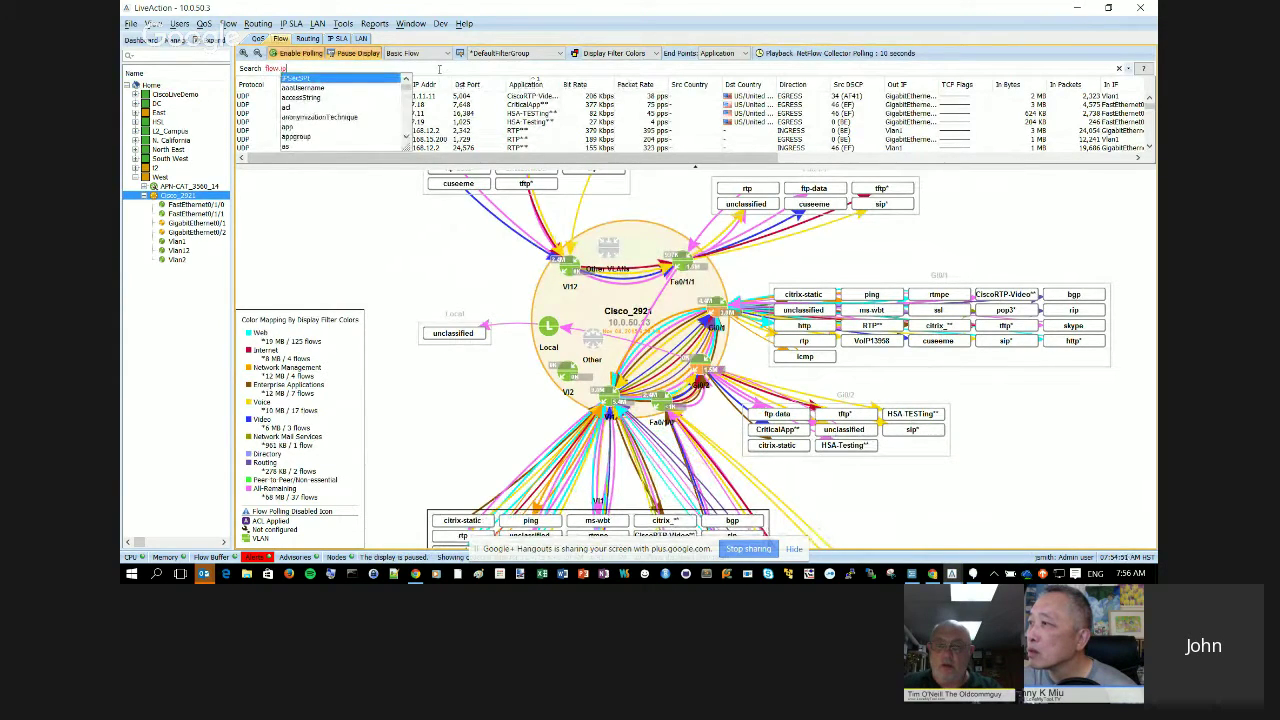
type("sr")
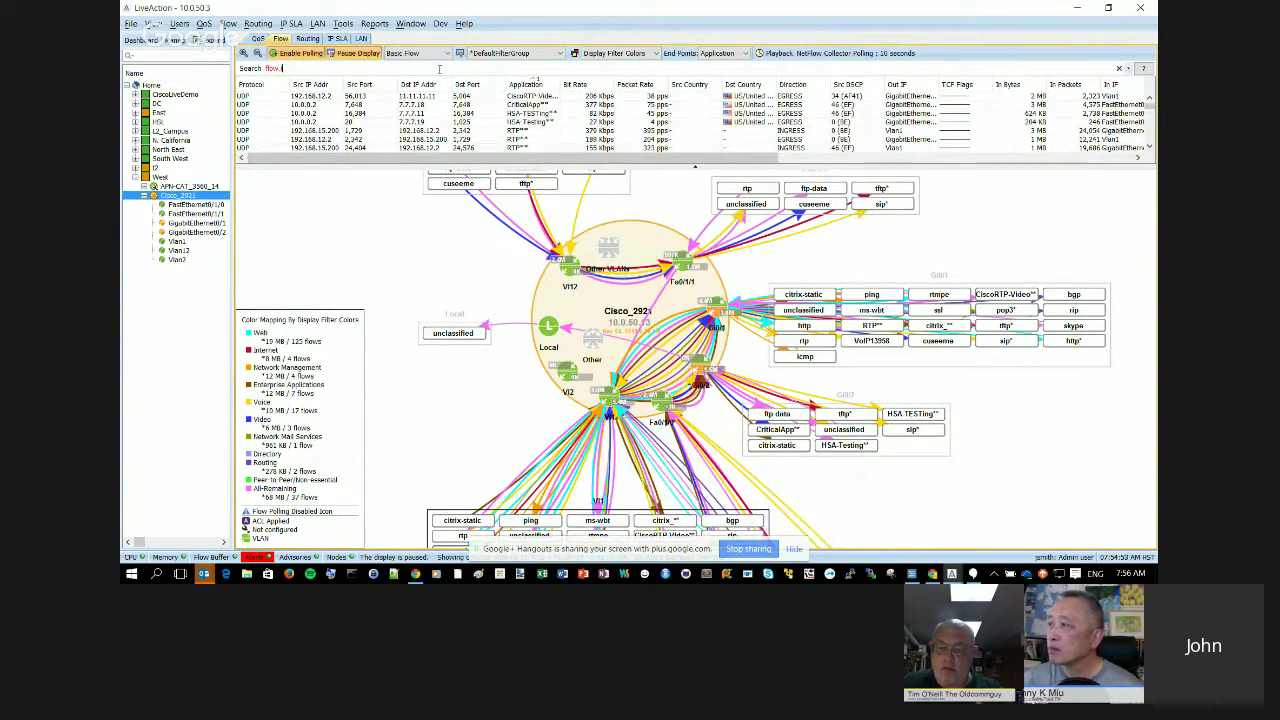
type("src")
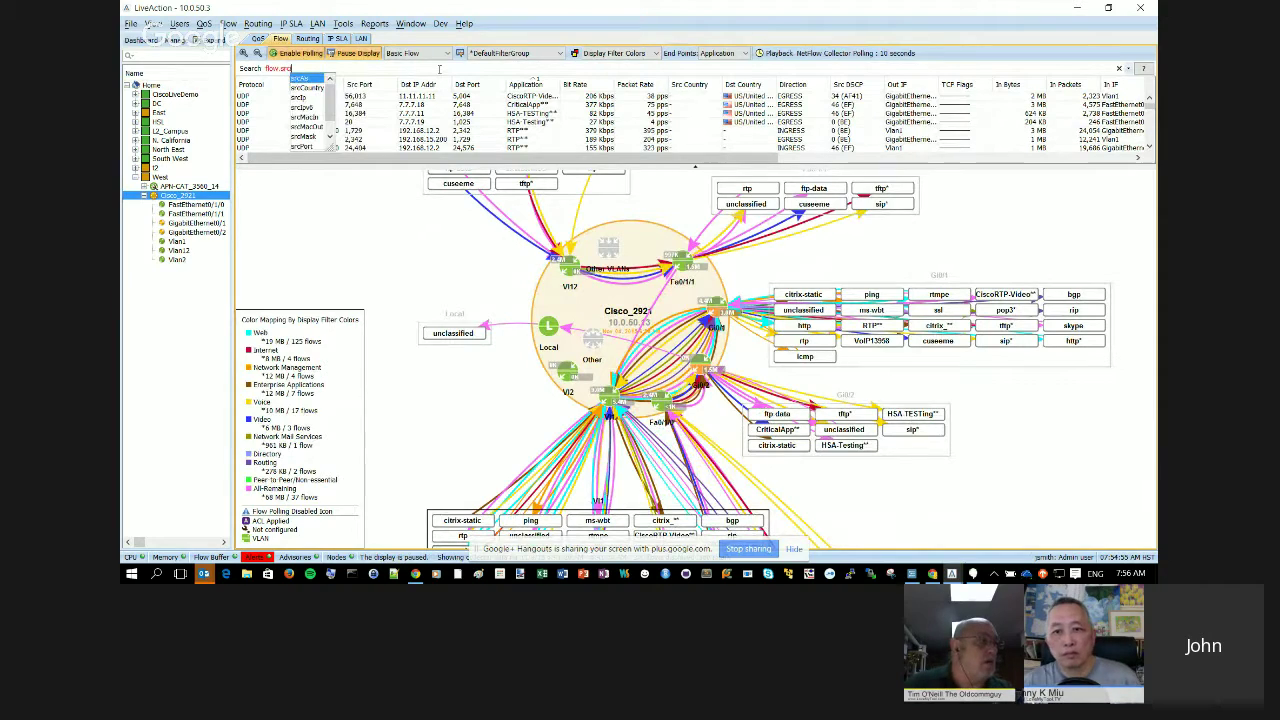
type("ip=10.0")
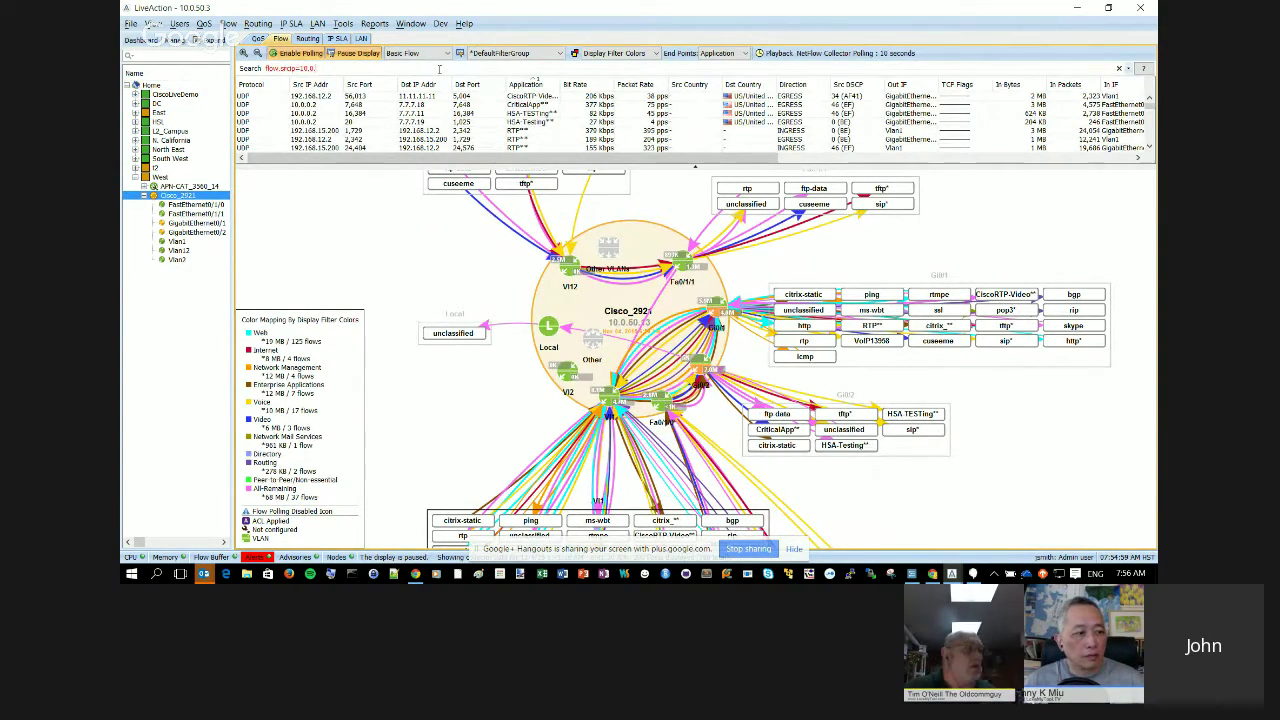
type(".0.2")
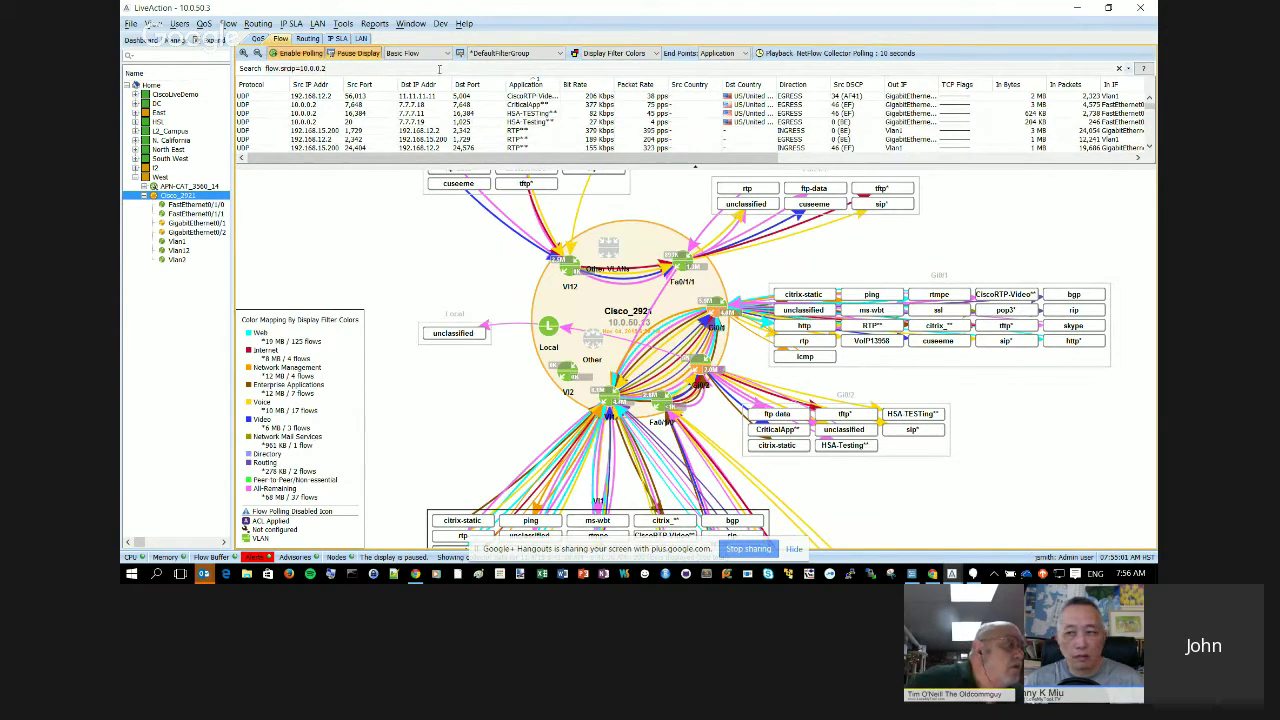
key("Return")
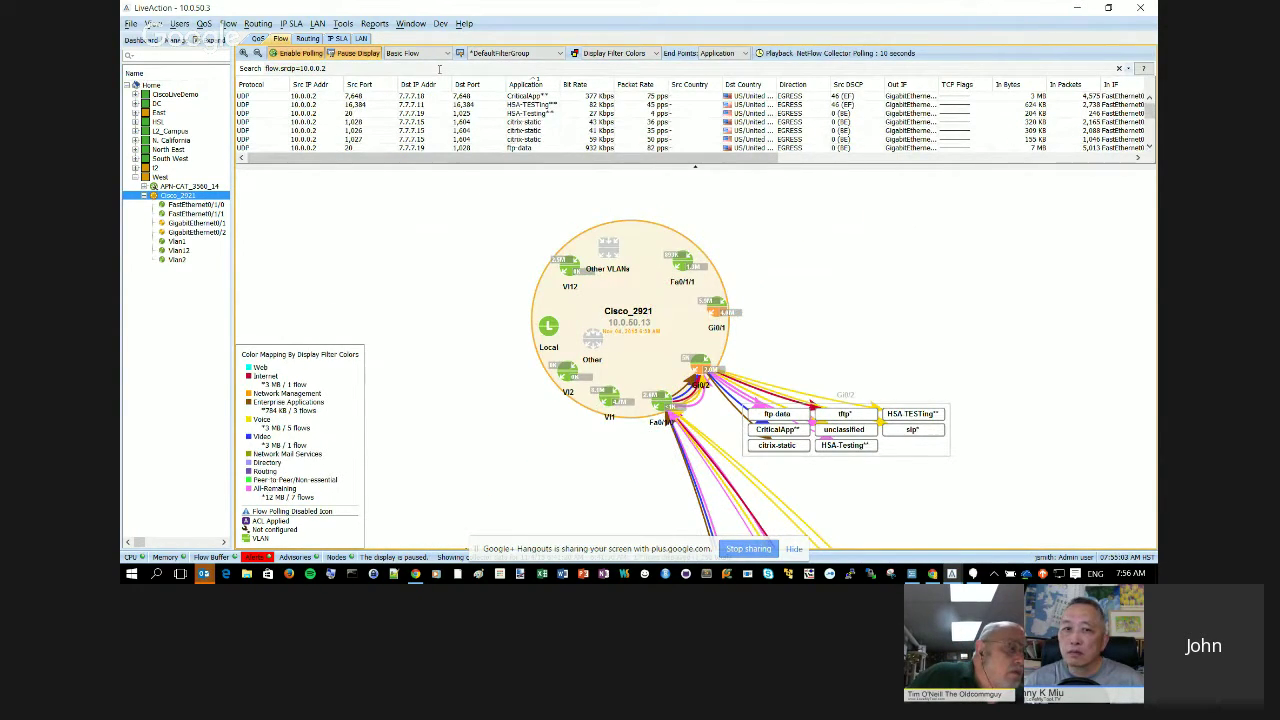
Broaden the source address in the flow search to 10.0.0.0/0.255.255.255.
type("/")
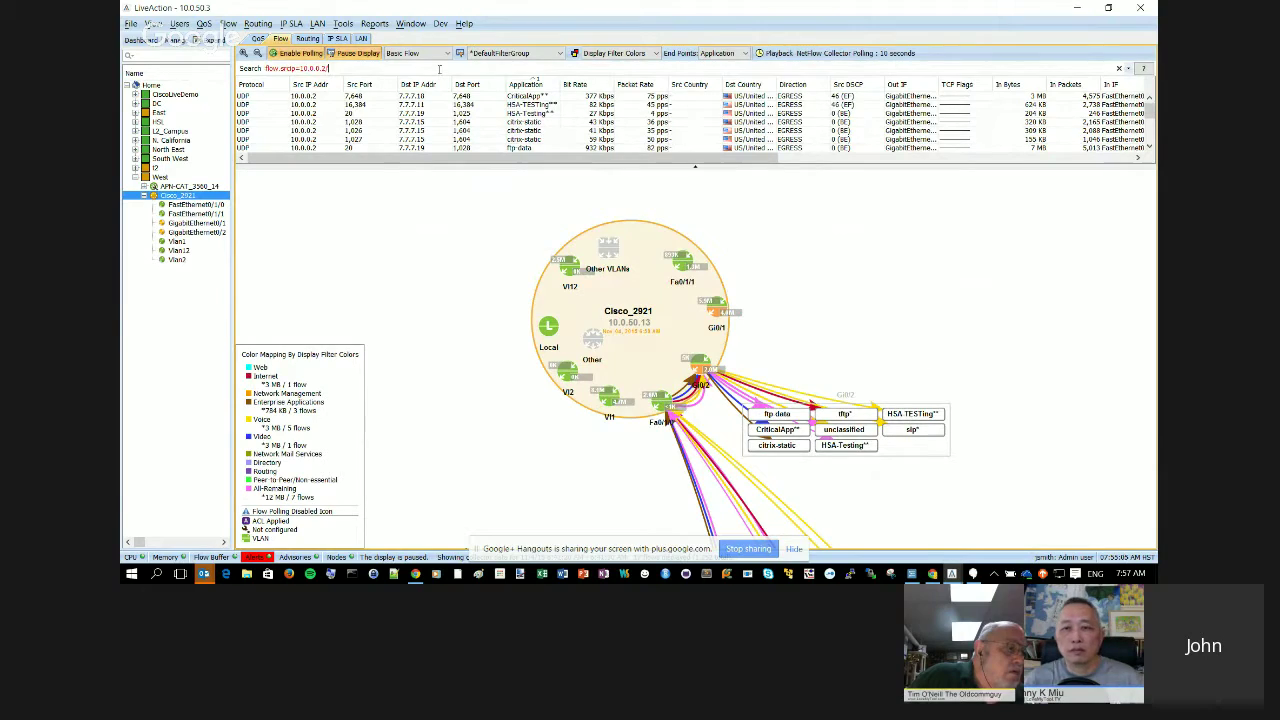
type("2")
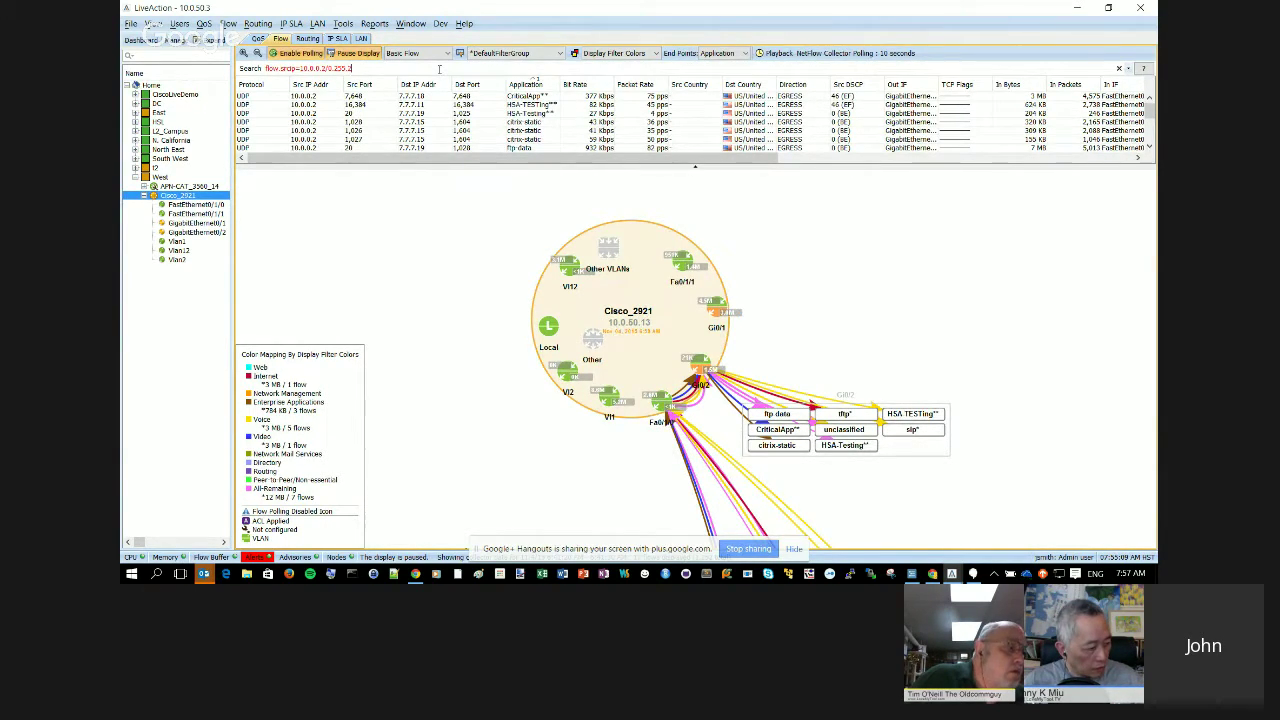
type("45.255")
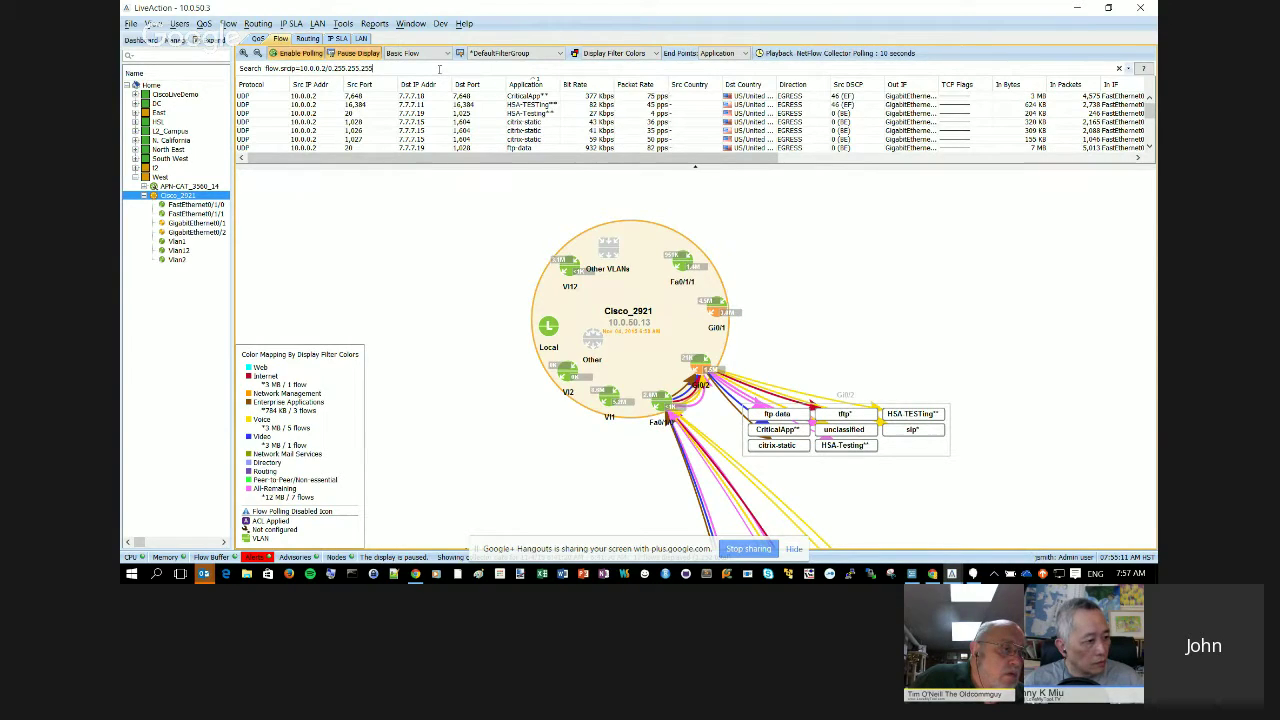
key("Home")
key("BackSpace")
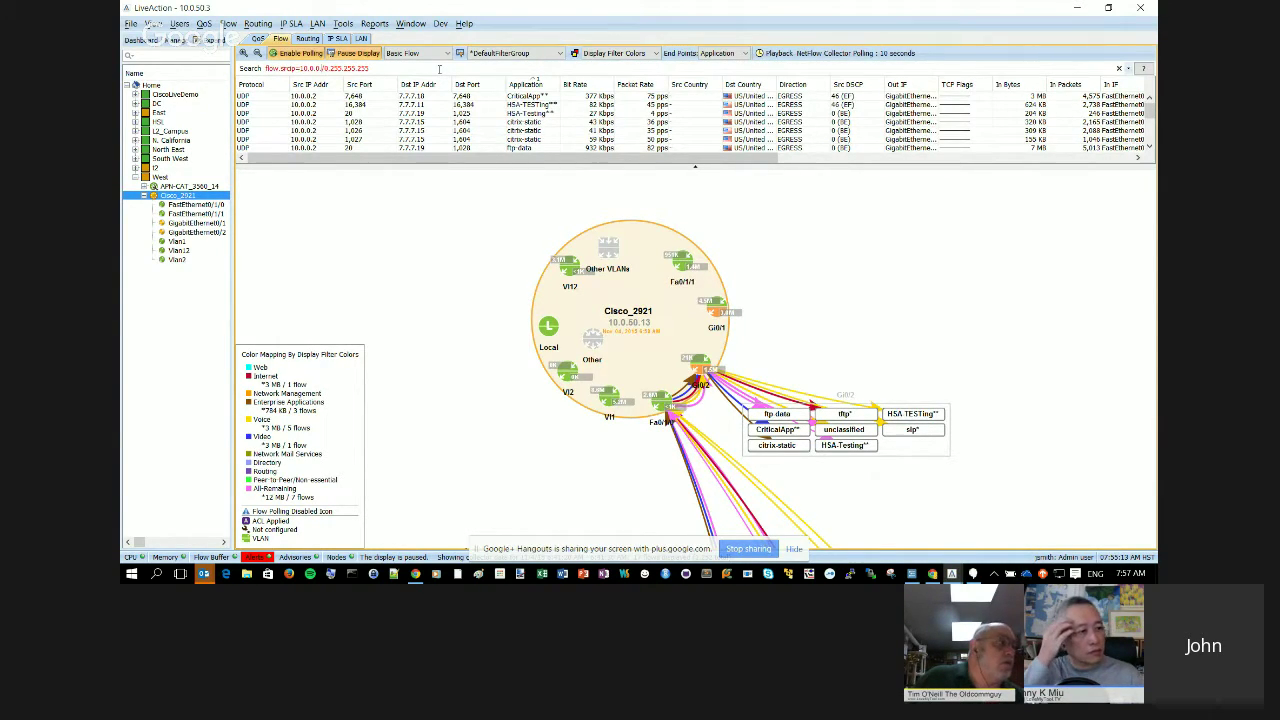
type("0")
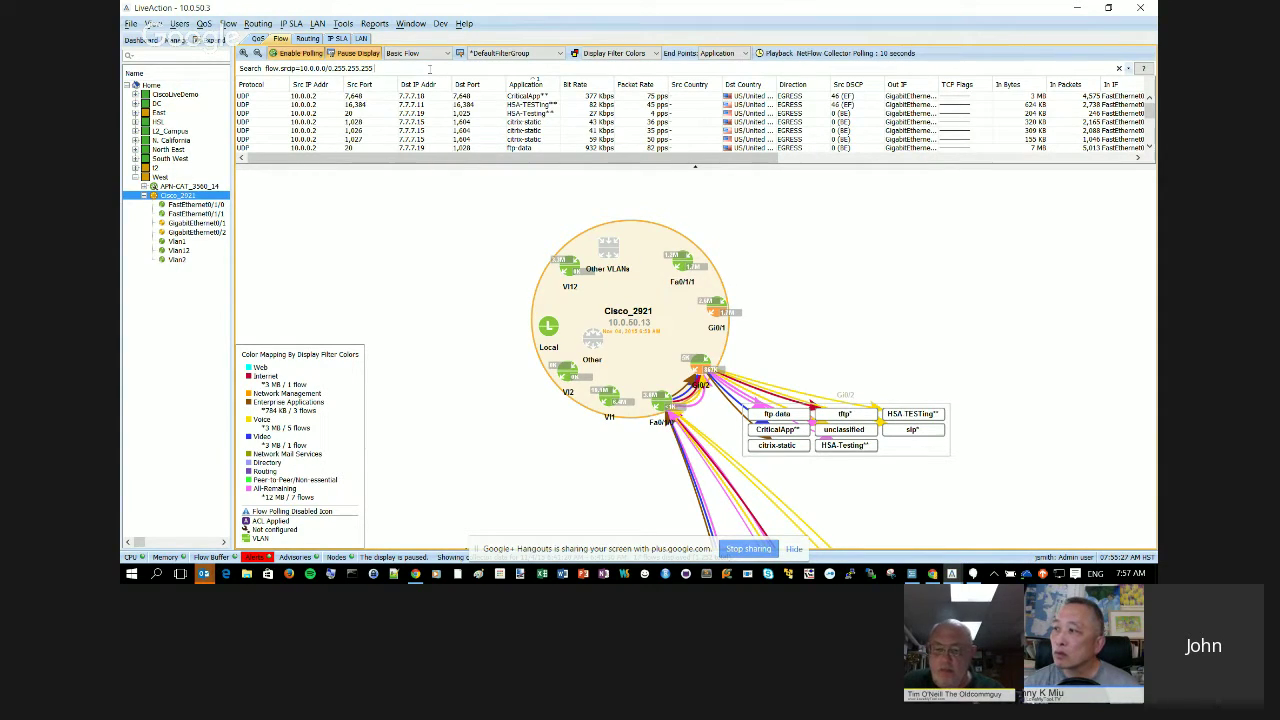
Add the condition & flow.dscp=EF to the flow search.
type("flow.")
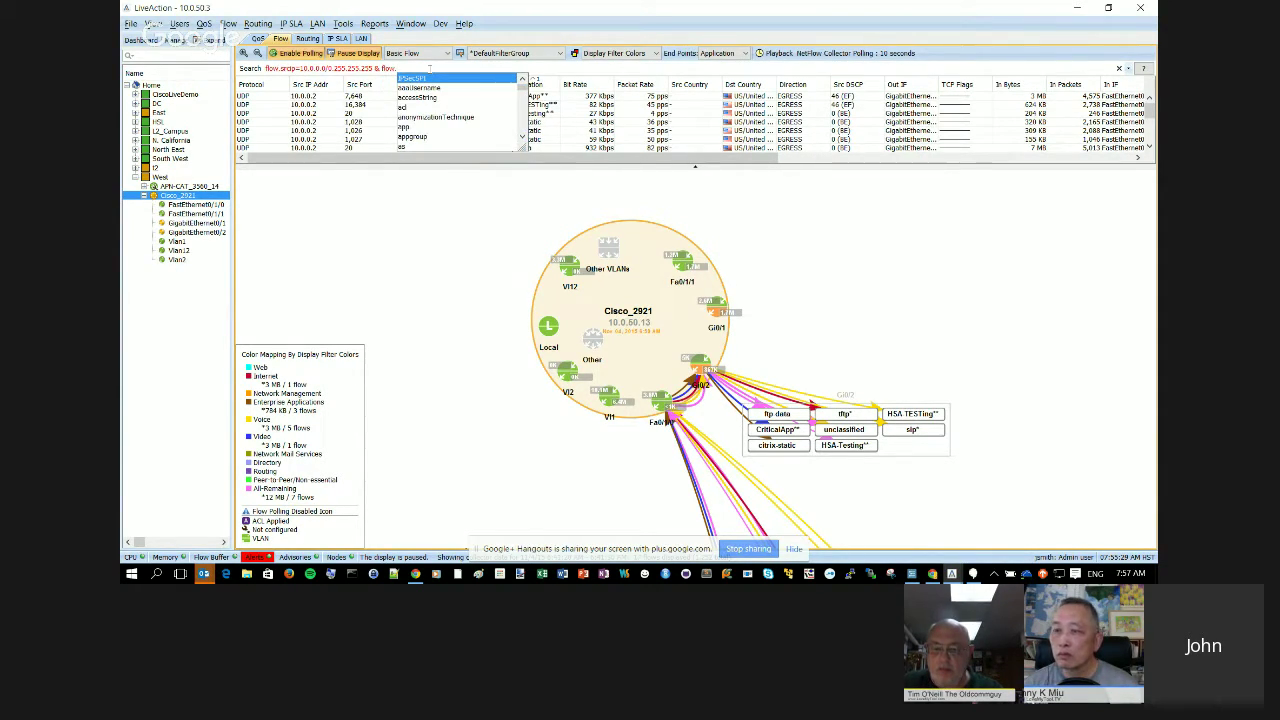
type("dscp=EF")
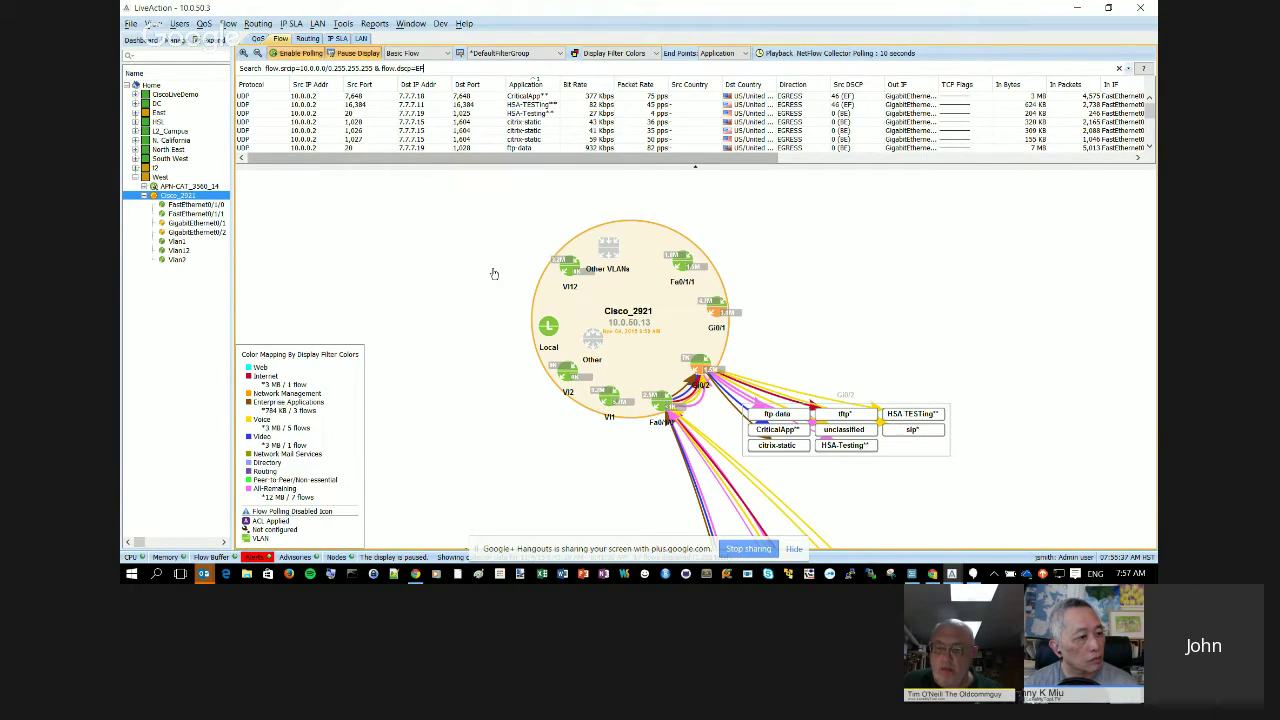
scroll(494, 271, "up", 2)
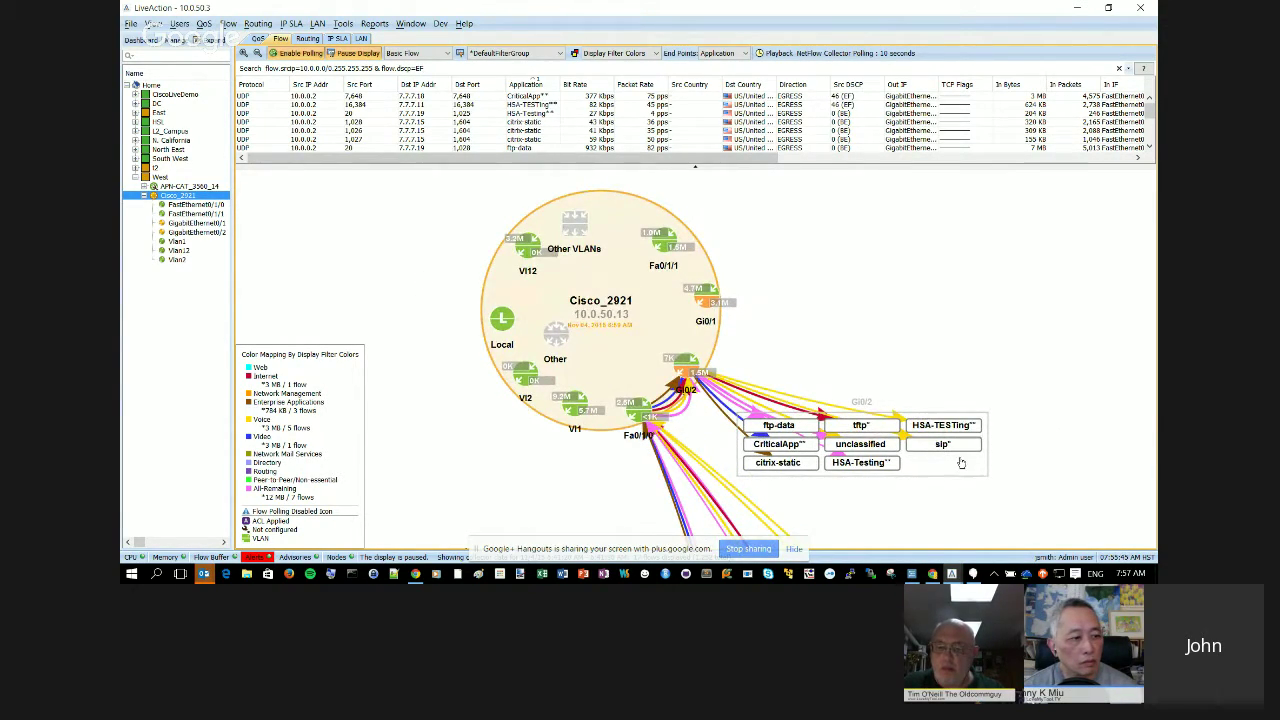
Move the Gi0/2 application group up beside the device and clear the flow search.
left_click_drag(937, 474, 983, 356)
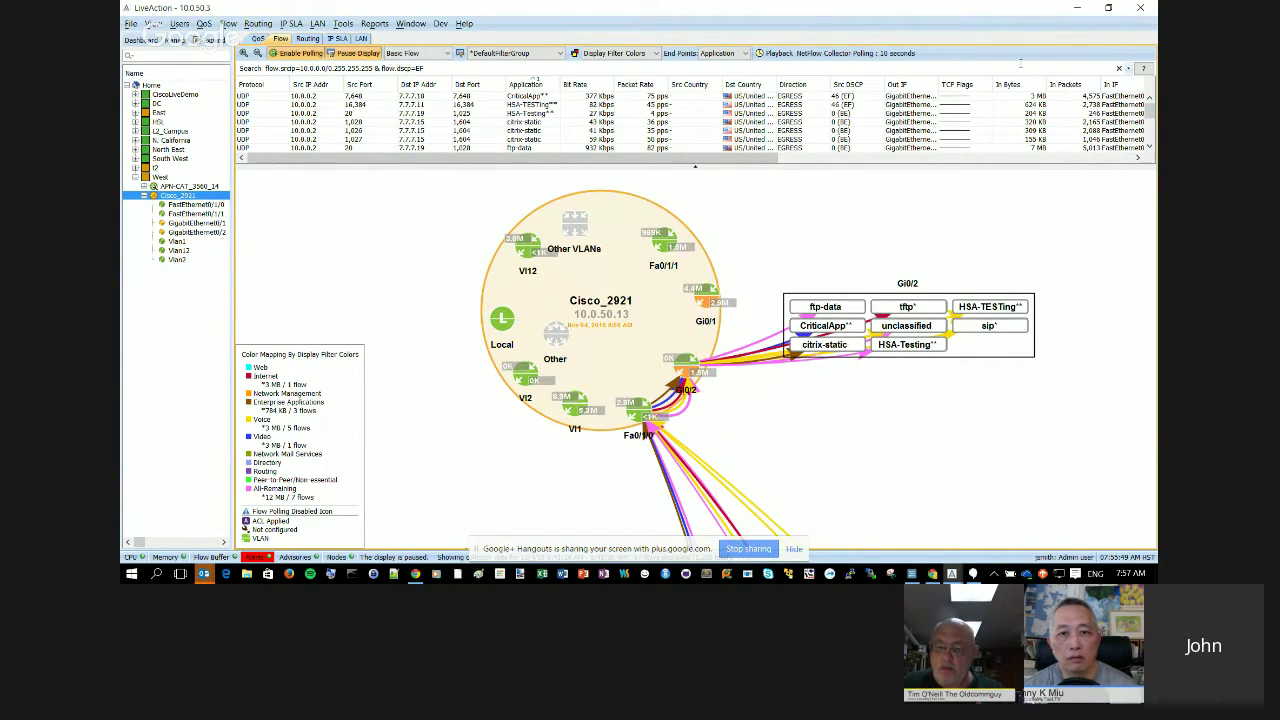
triple_click(897, 66)
key("BackSpace")
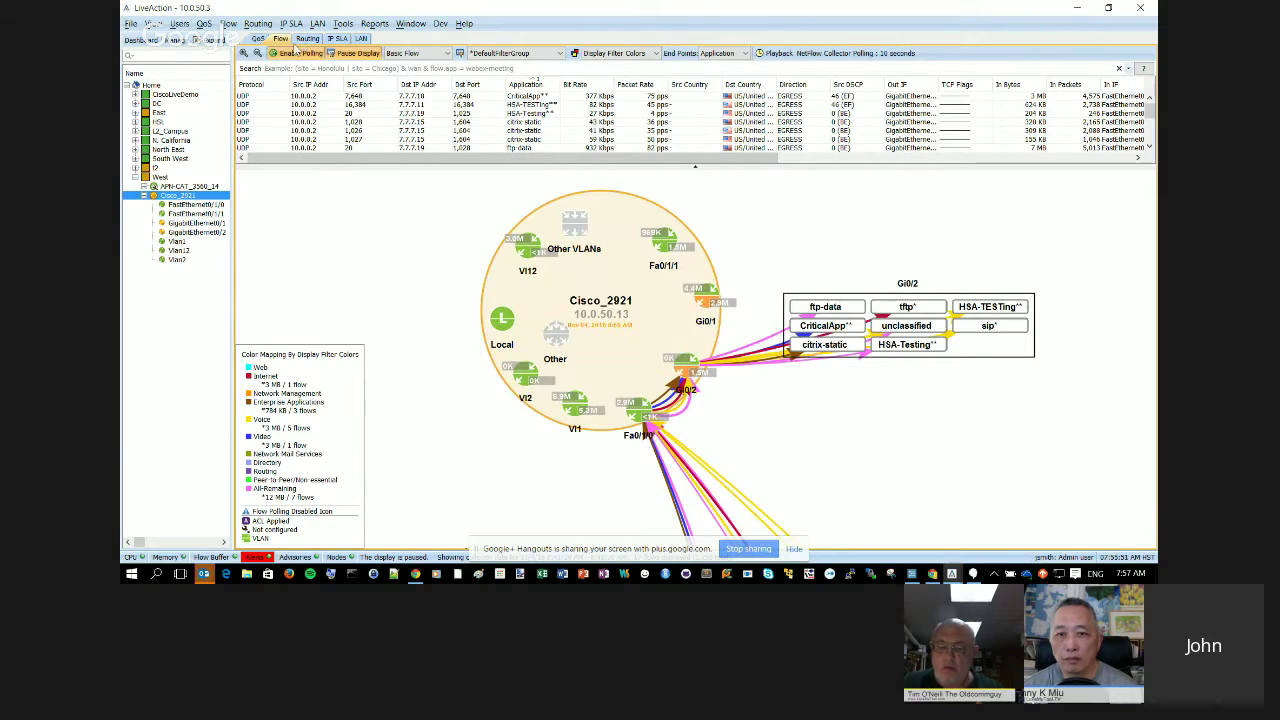
Resume the paused flow display and open the historical flow playback for Cisco_2921.
left_click(360, 54)
scroll(405, 220, "up", 2)
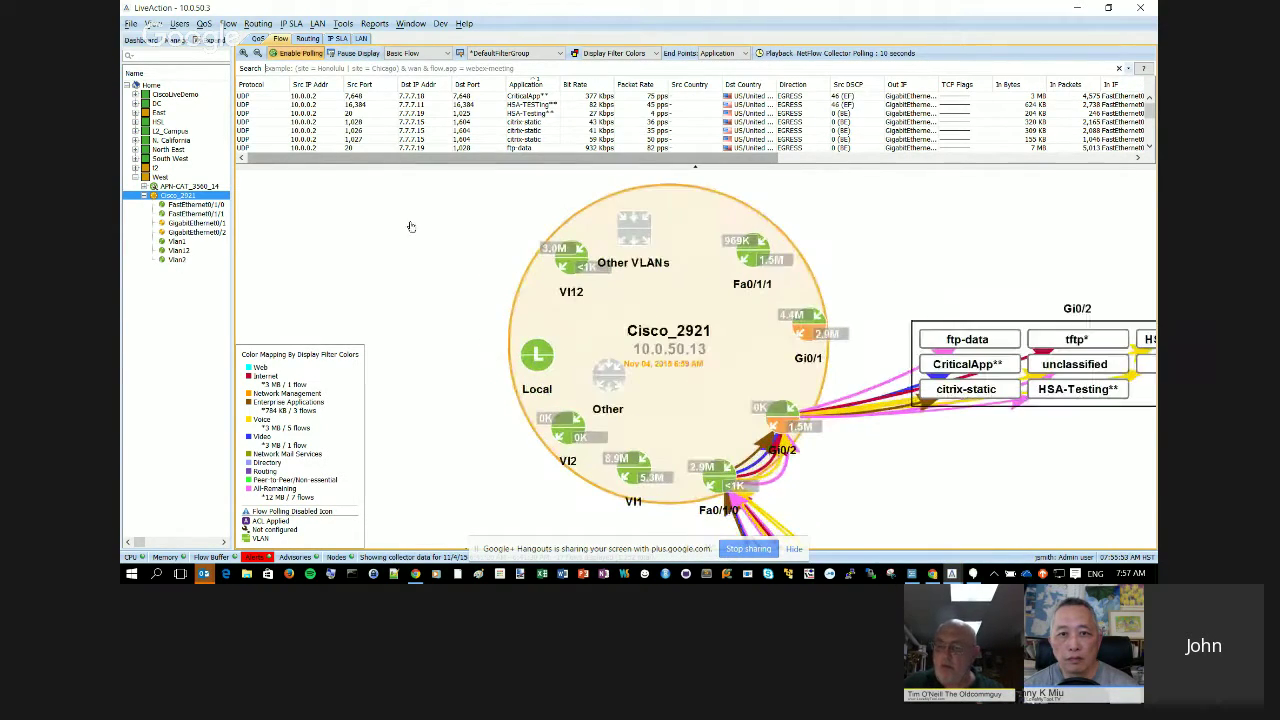
left_click(690, 338)
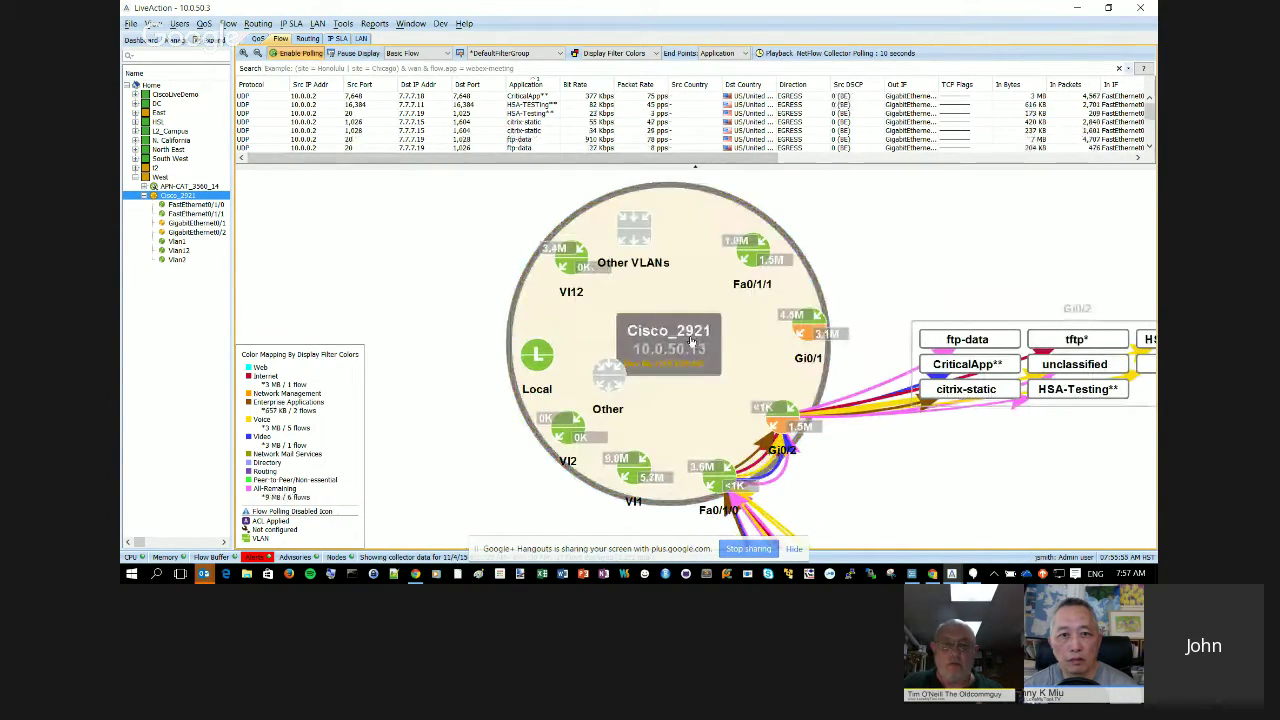
left_click(777, 54)
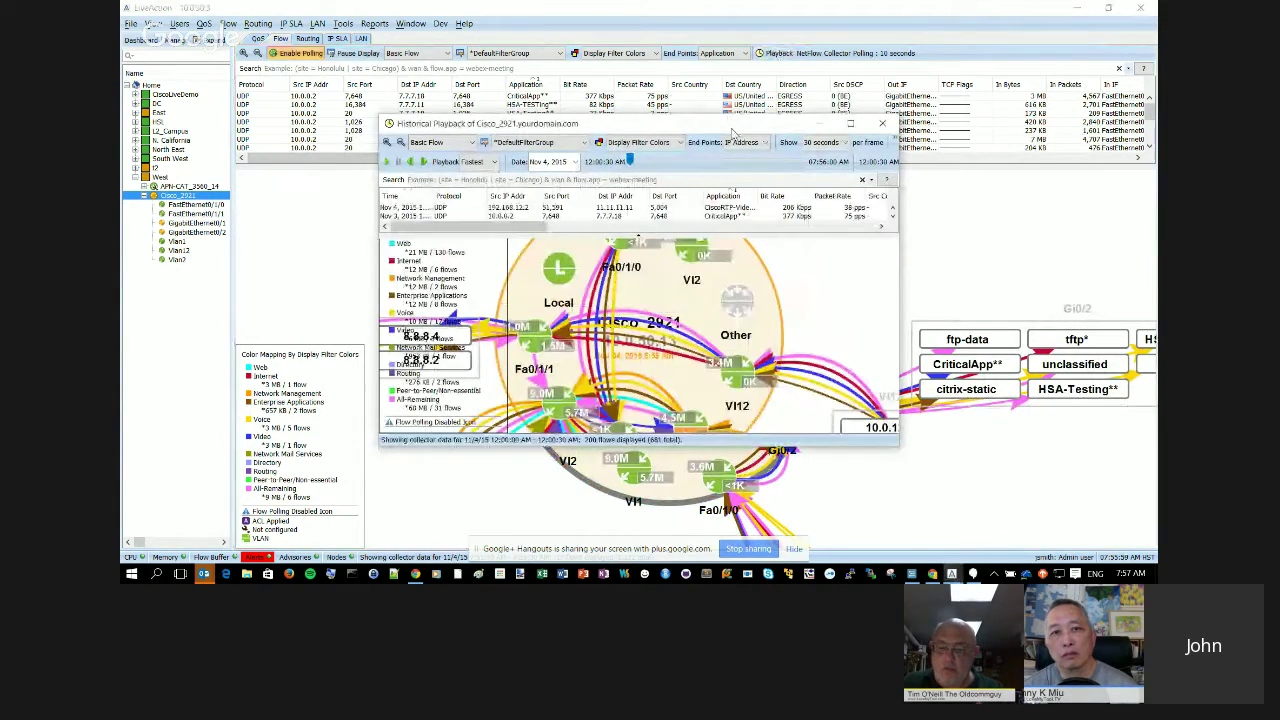
Enlarge the historical playback window and extend its flow table to show more rows above the diagram.
left_click_drag(734, 133, 583, 52)
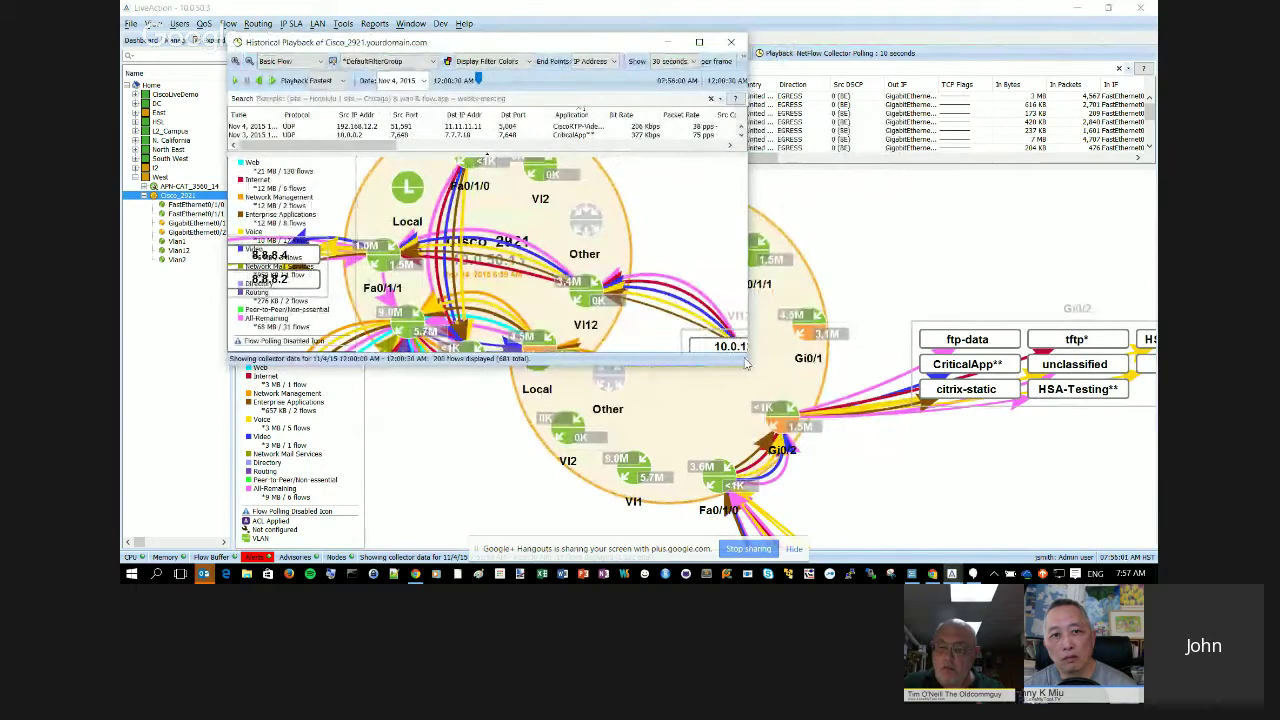
left_click_drag(745, 368, 1032, 542)
scroll(786, 340, "down", 2)
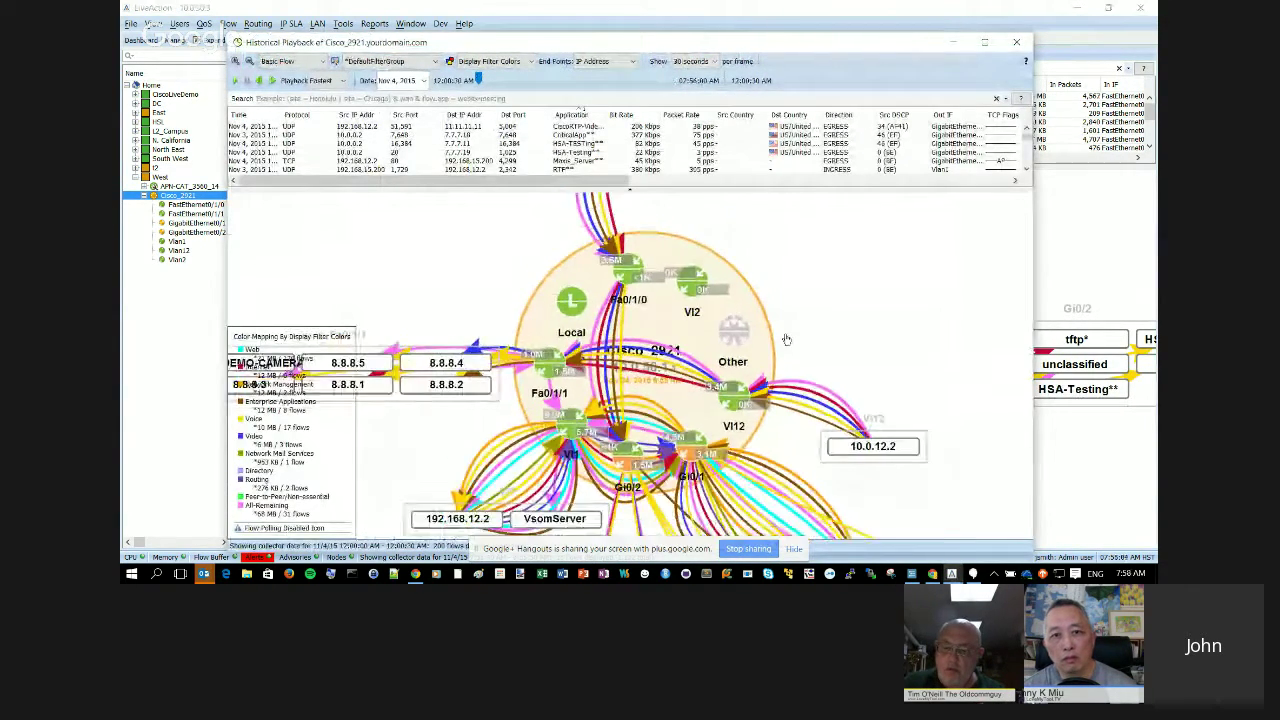
scroll(801, 326, "down", 1)
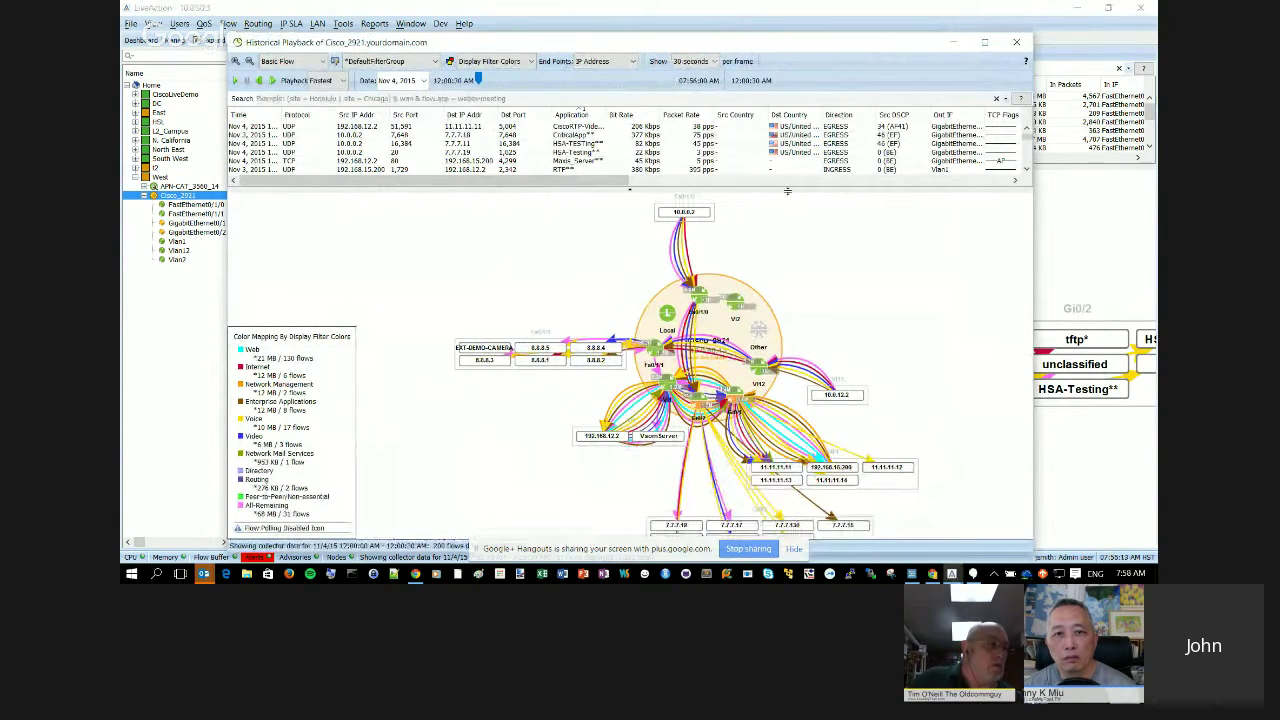
left_click_drag(785, 189, 777, 237)
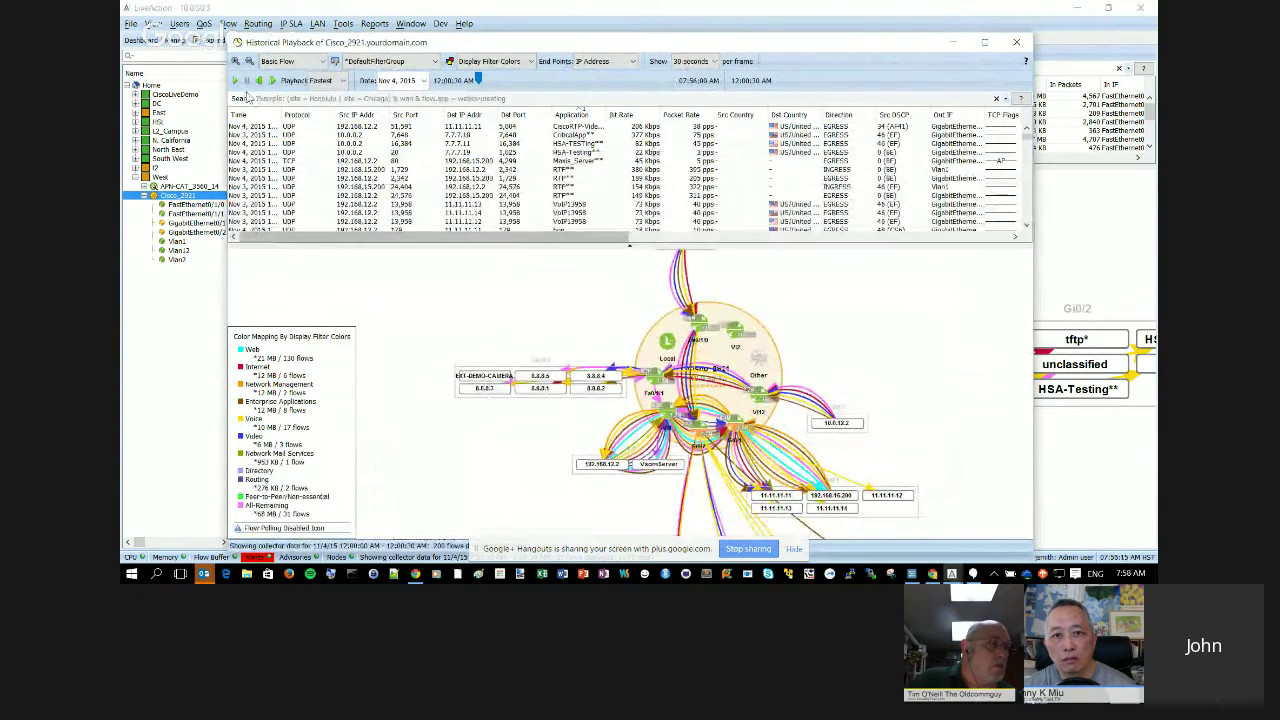
Set the playback date to Nov 3, 2015, and play the recorded flows briefly before pausing them.
left_click(424, 80)
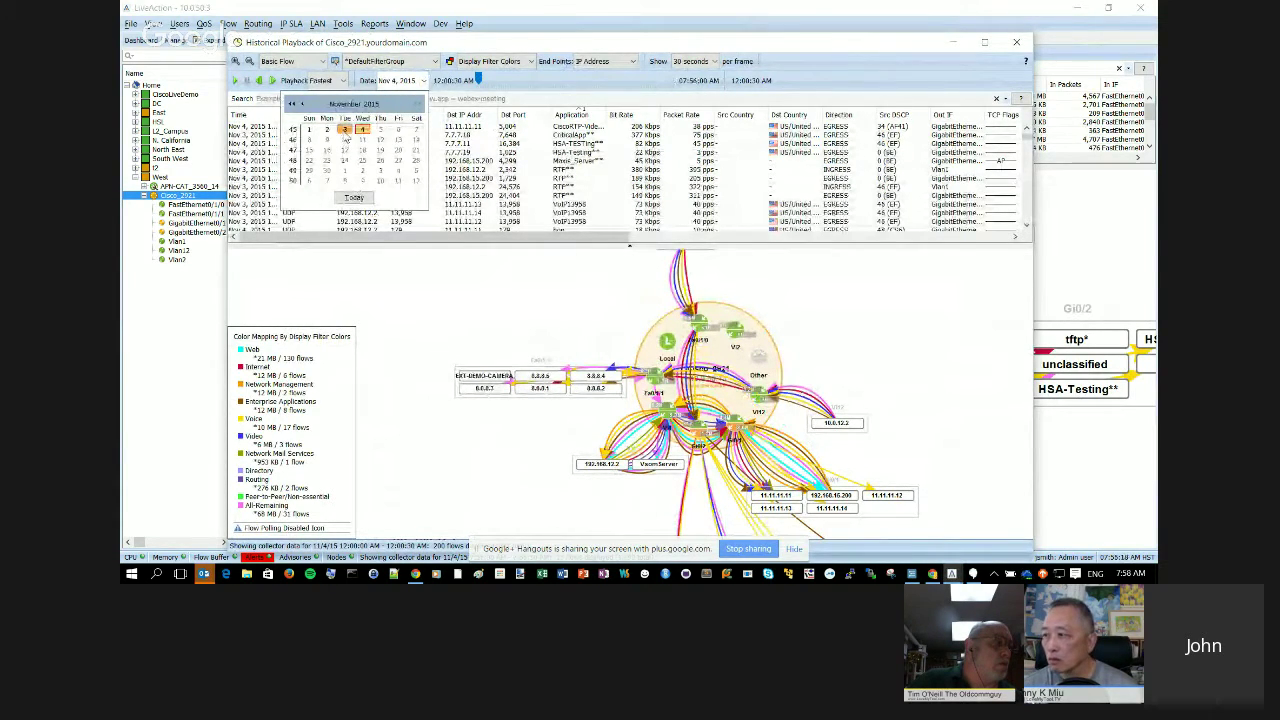
left_click(344, 129)
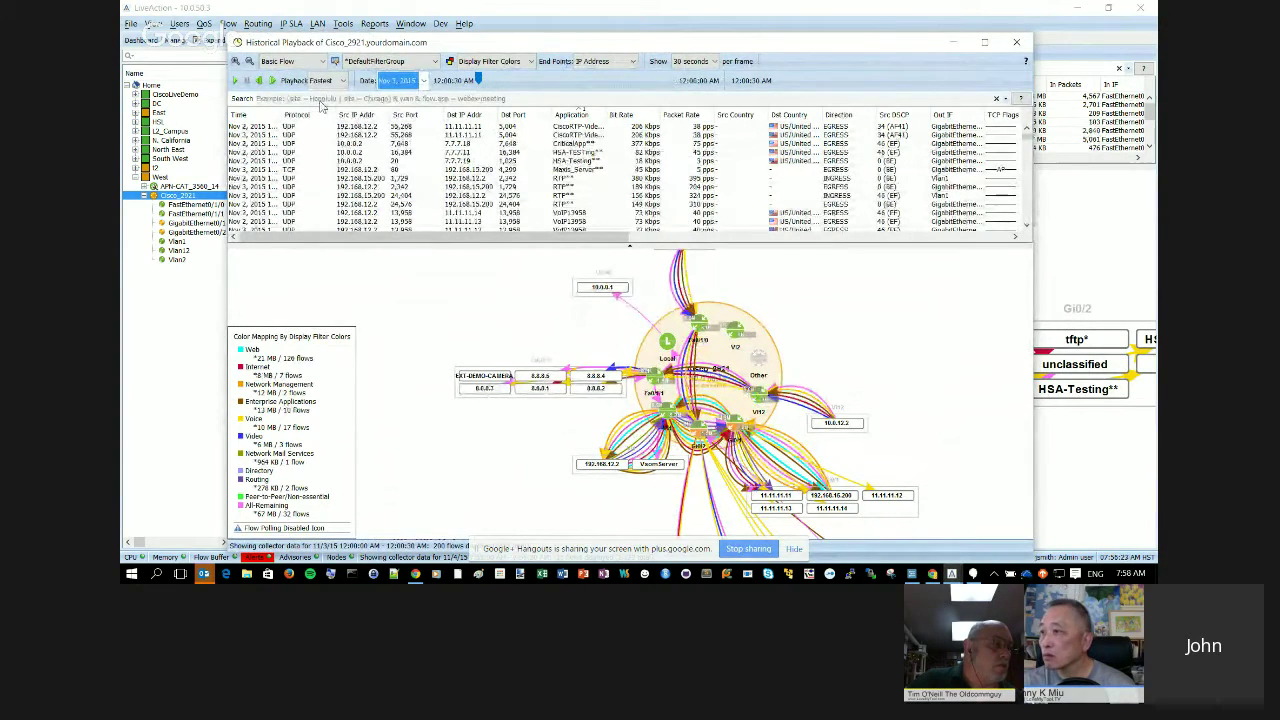
left_click(236, 81)
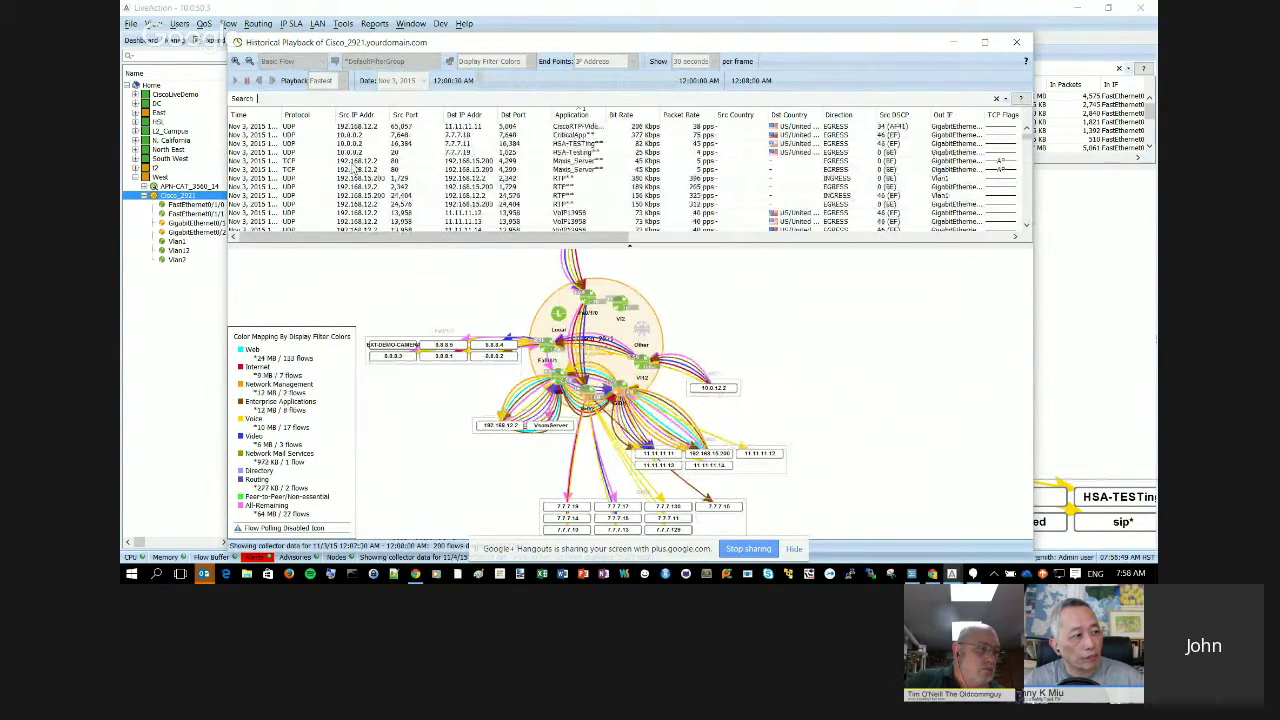
left_click(249, 80)
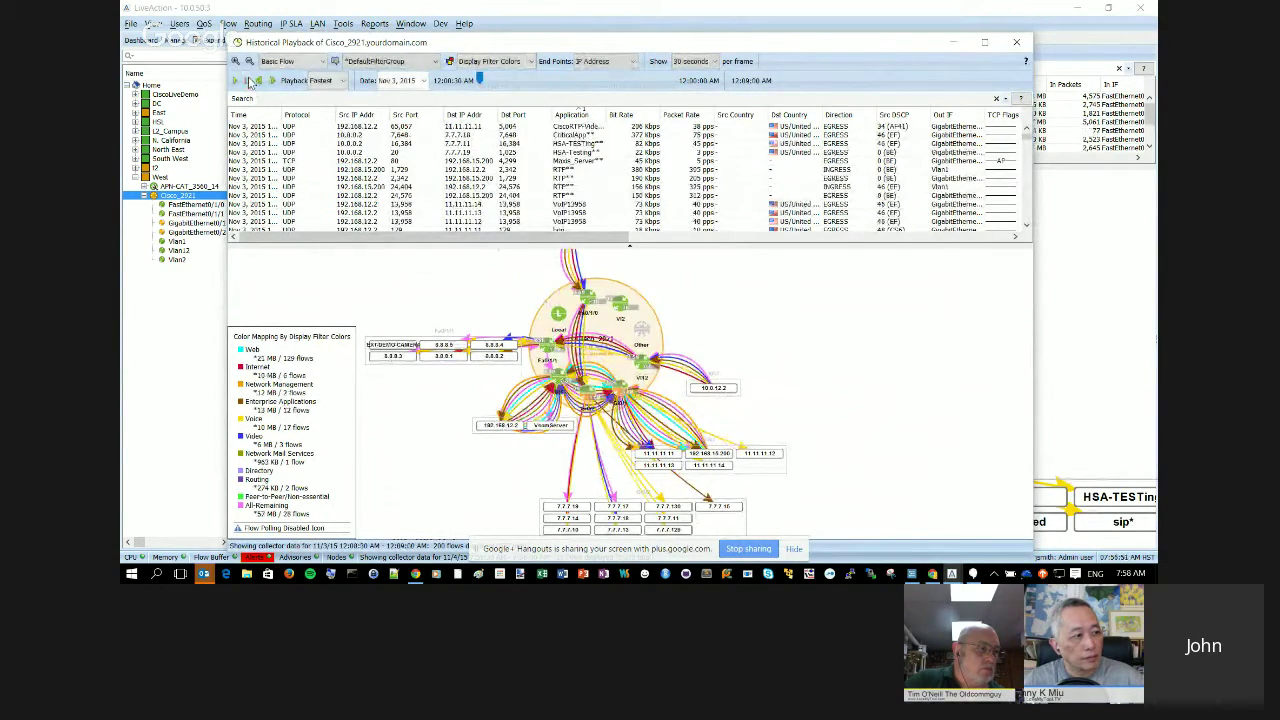
Return from the playback to the Home topology and examine the flow paths between the West and East sites.
left_click(543, 7)
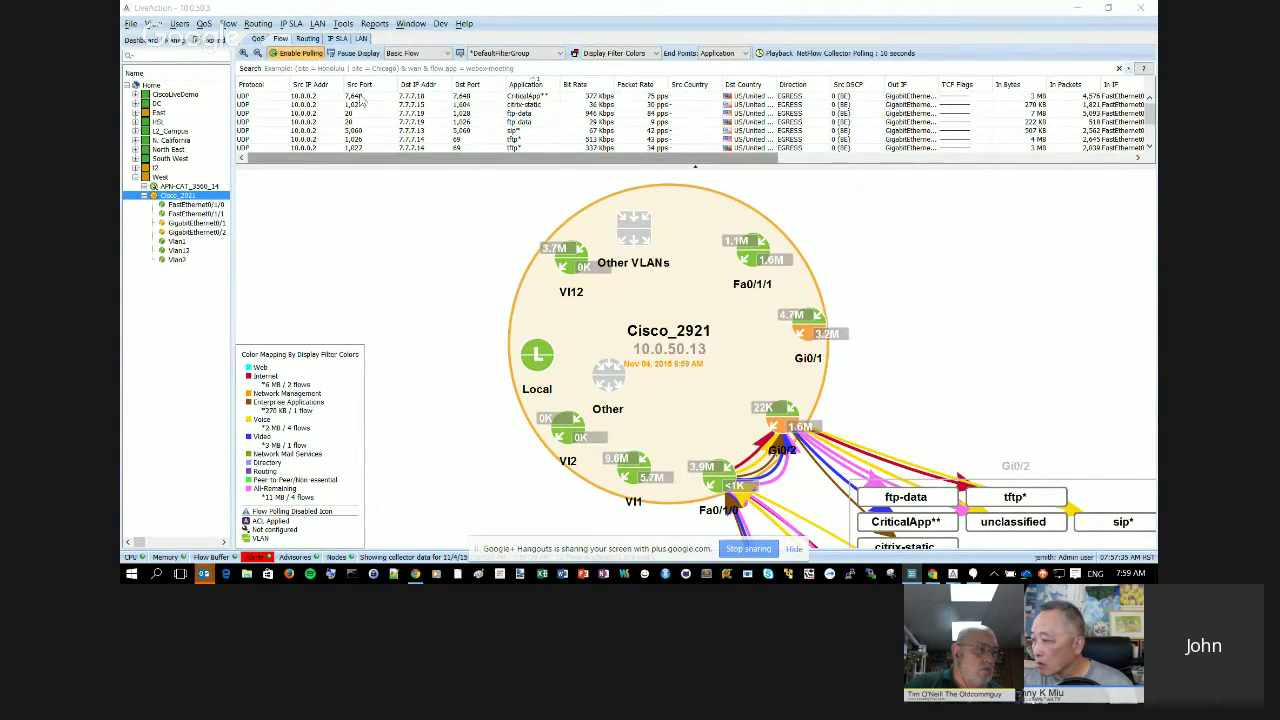
left_click(156, 86)
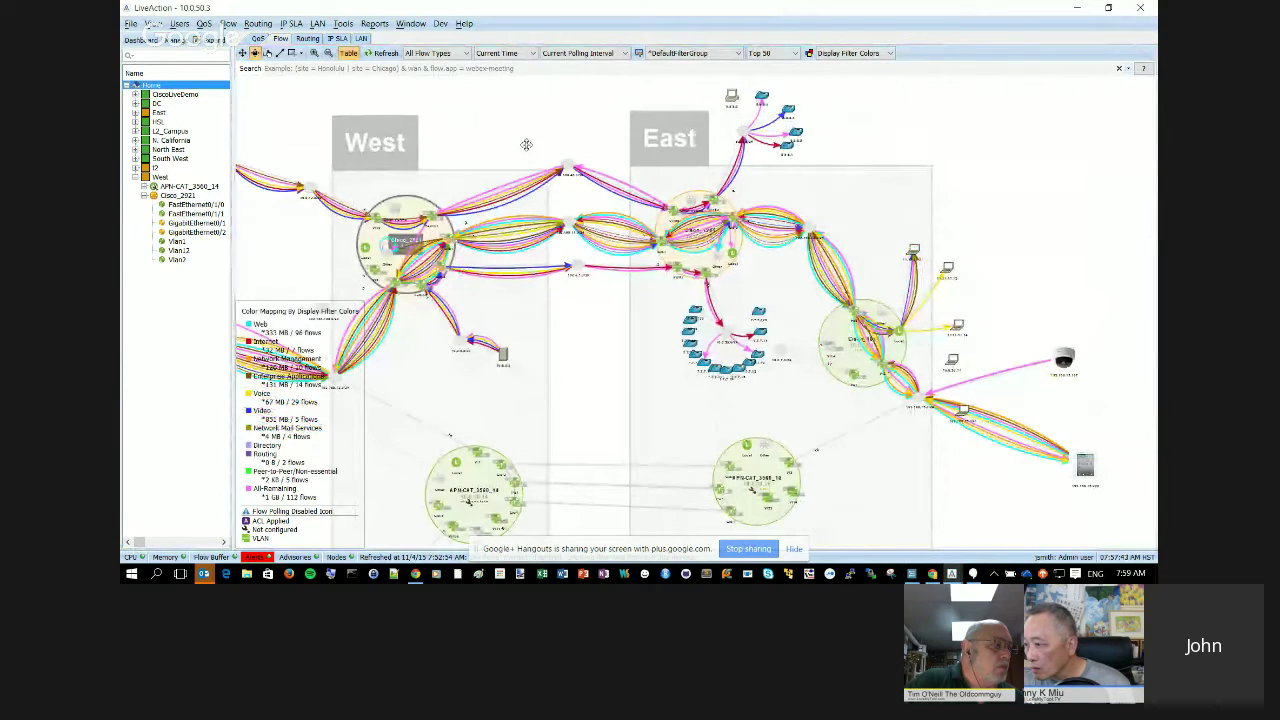
scroll(526, 150, "up", 2)
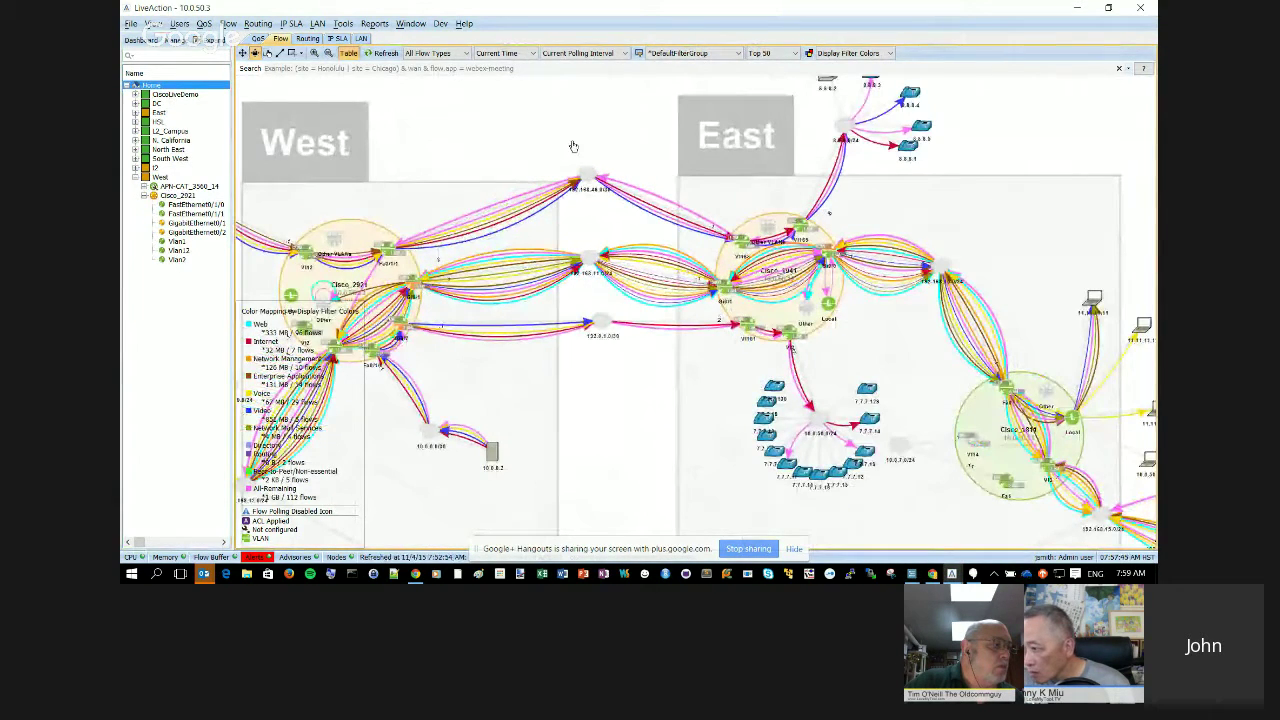
left_click_drag(576, 146, 506, 117)
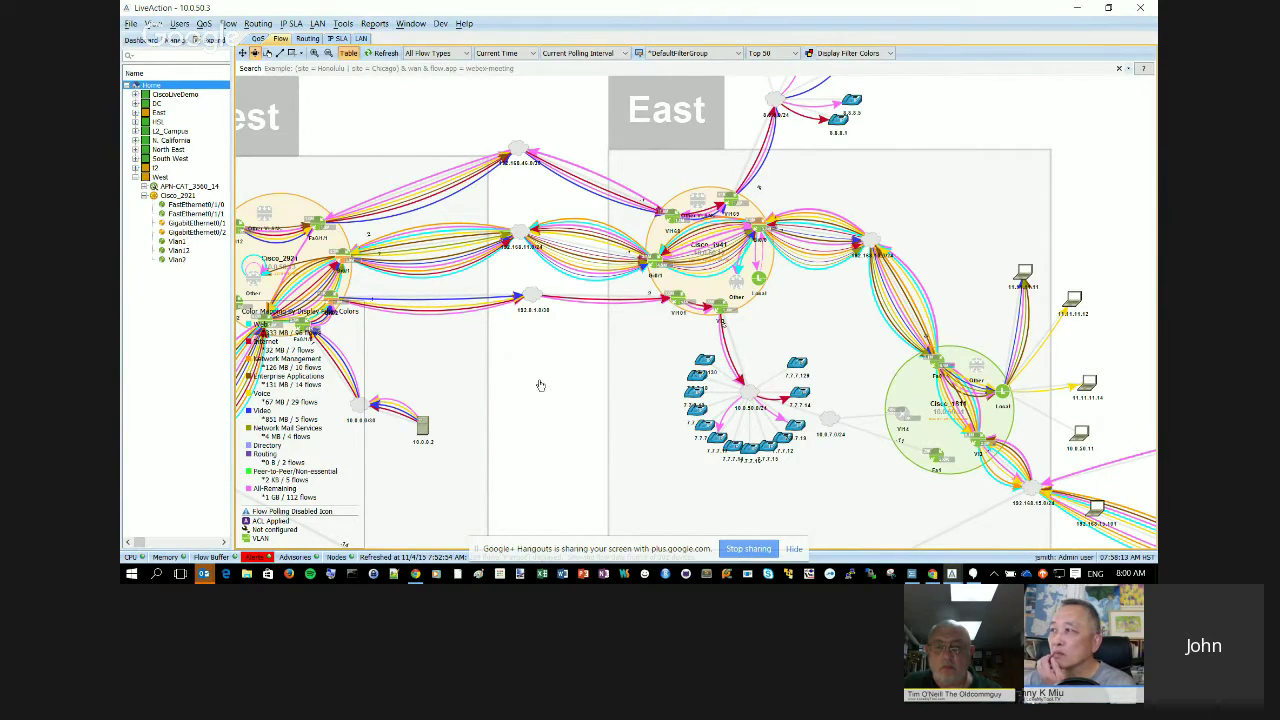
left_click_drag(541, 381, 562, 390)
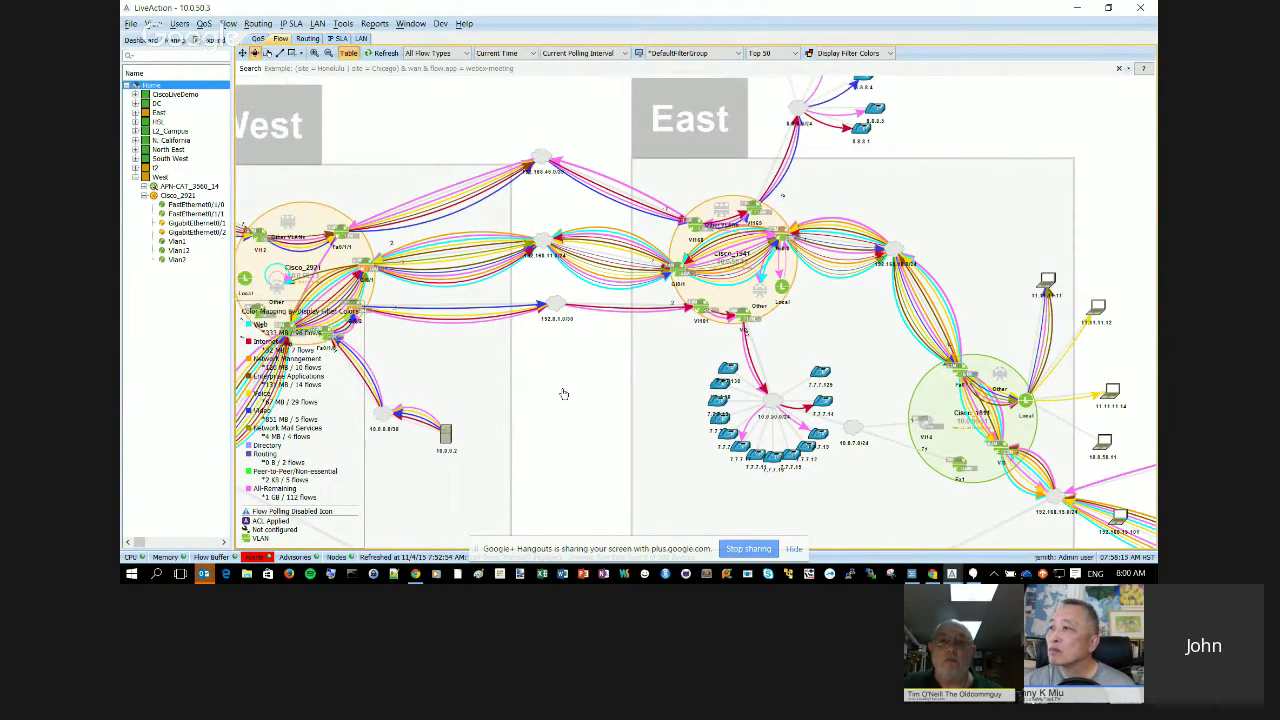
Survey the entire network topology until the sites are shown as collapsed group blocks.
scroll(575, 372, "down", 3)
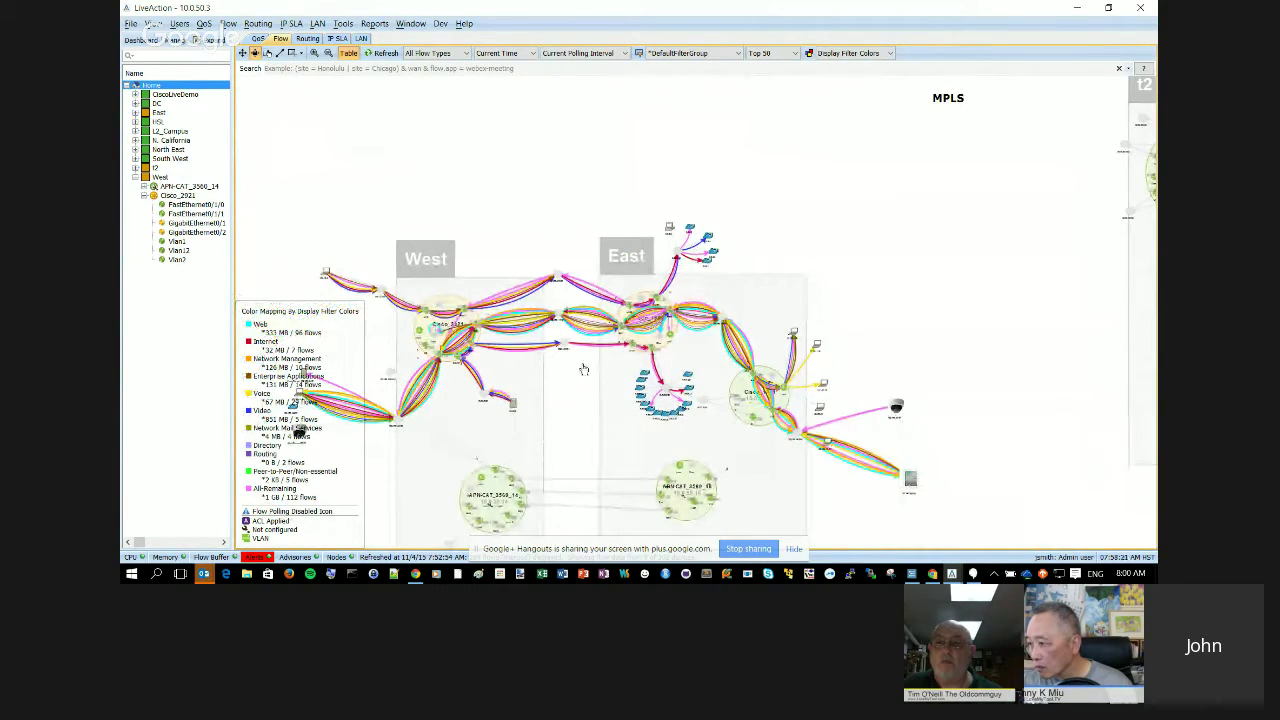
scroll(580, 372, "down", 5)
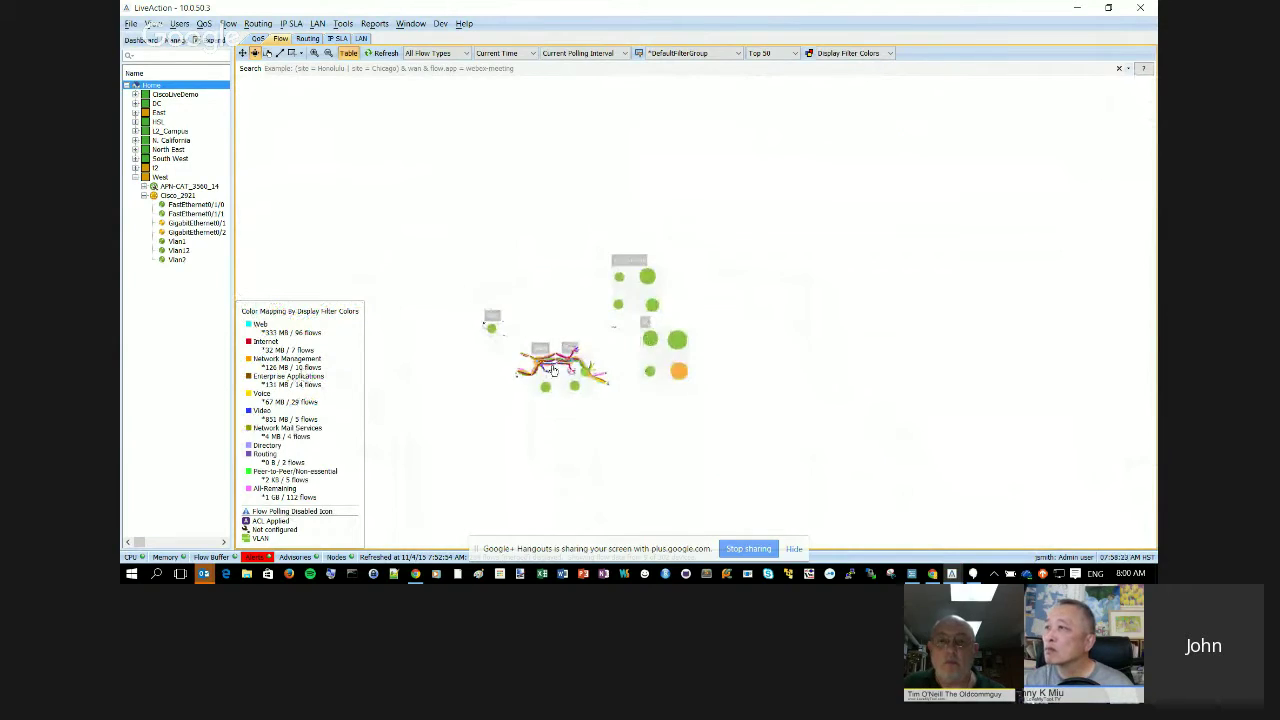
scroll(553, 370, "down", 3)
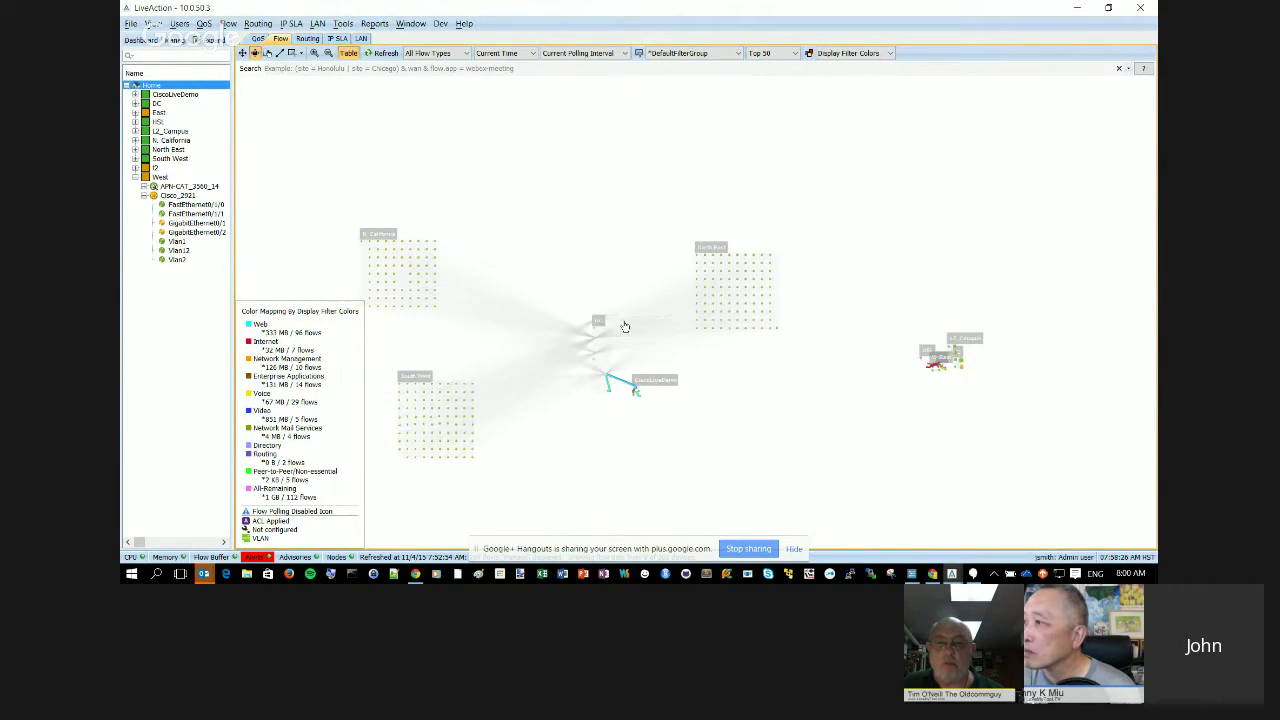
scroll(624, 326, "down", 2)
scroll(624, 326, "down", 1)
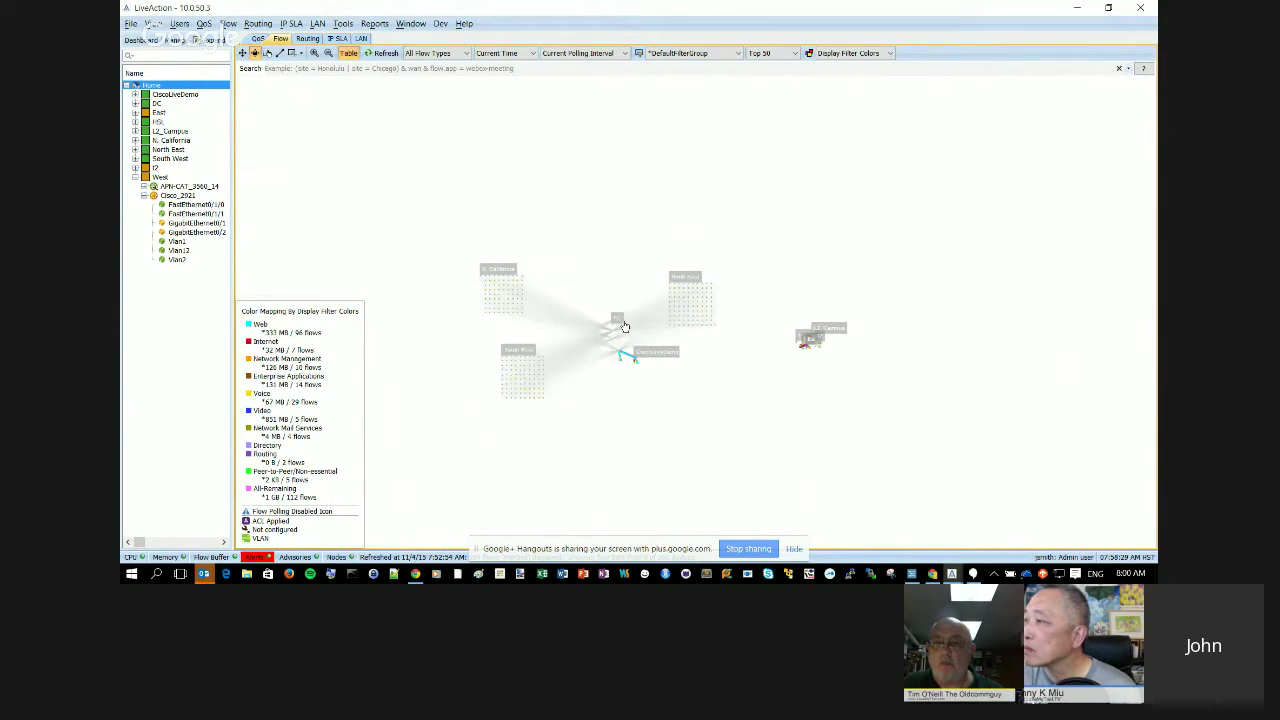
scroll(624, 326, "down", 1)
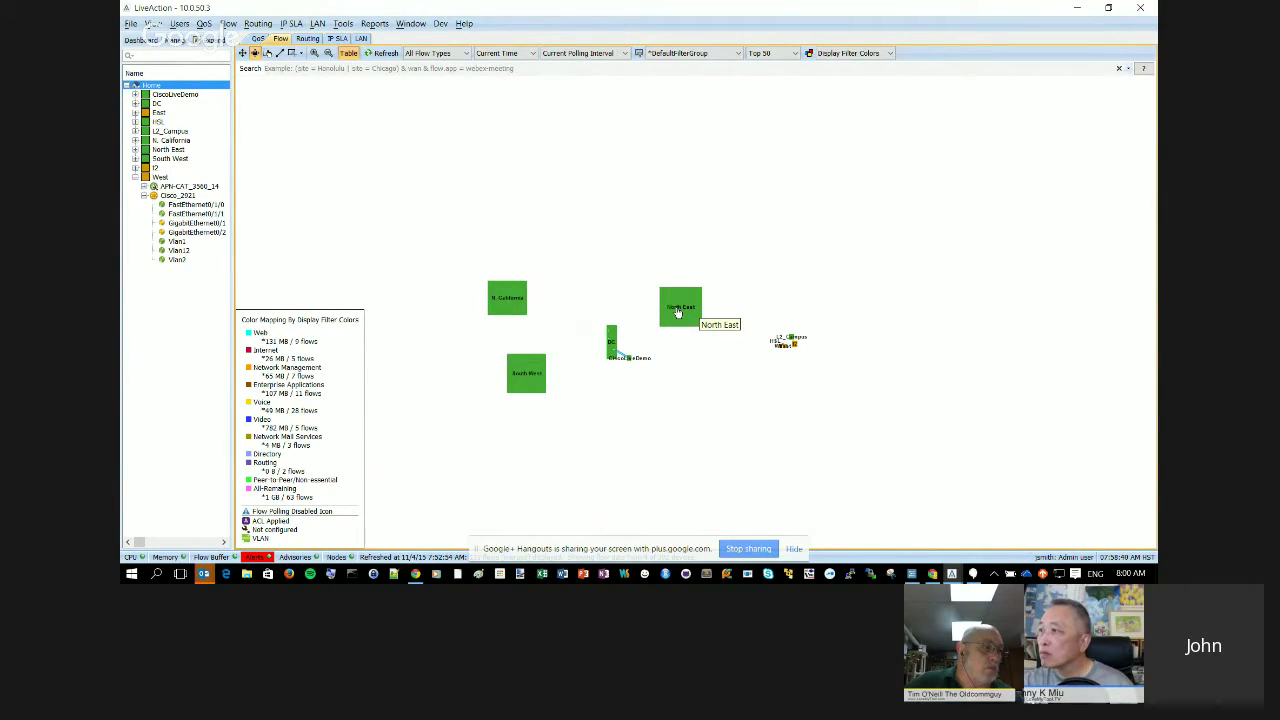
Inspect the device SNMPSIM-172-18-13-53 and its interfaces inside the North East group, and return to the wider topology.
double_click(678, 312)
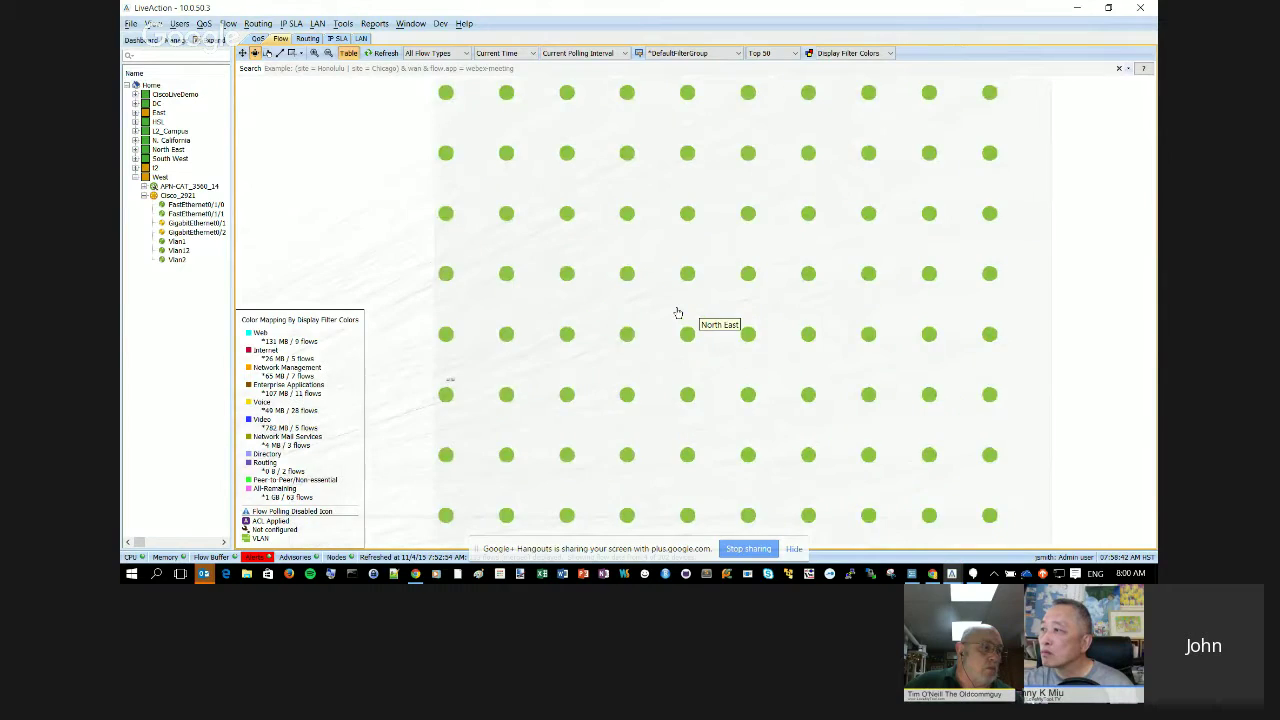
scroll(700, 398, "up", 5)
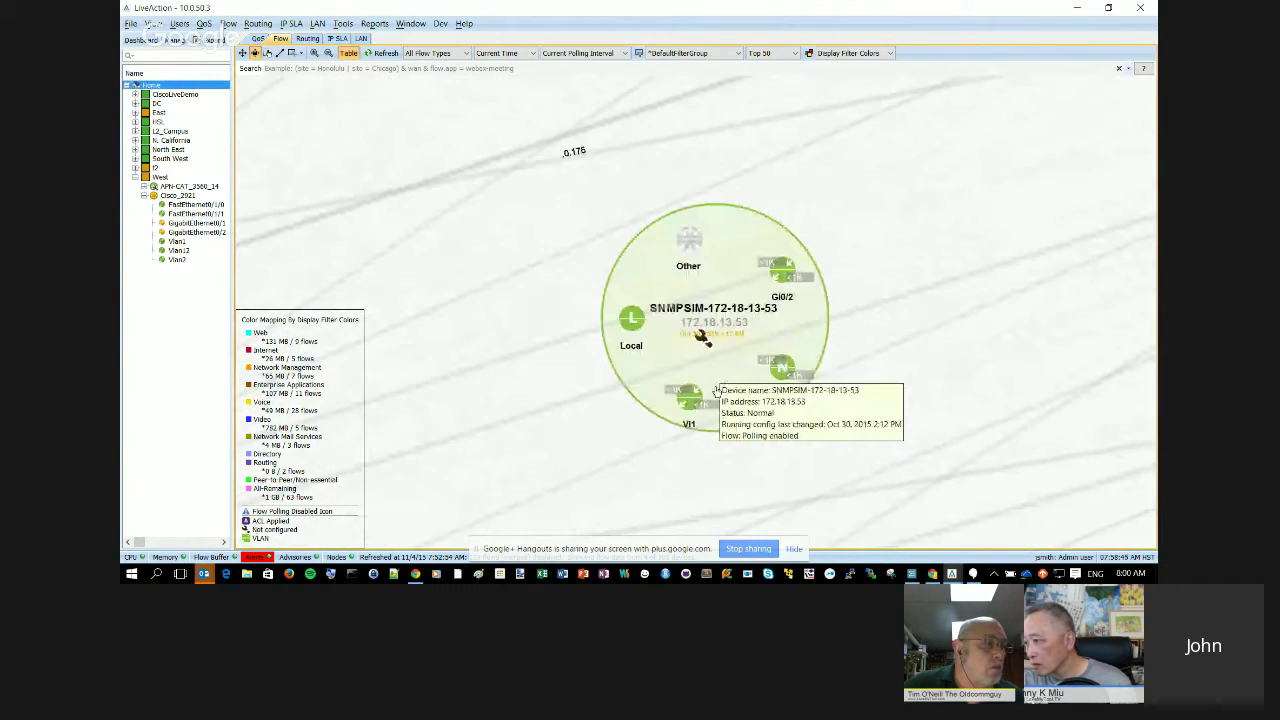
scroll(684, 401, "up", 3)
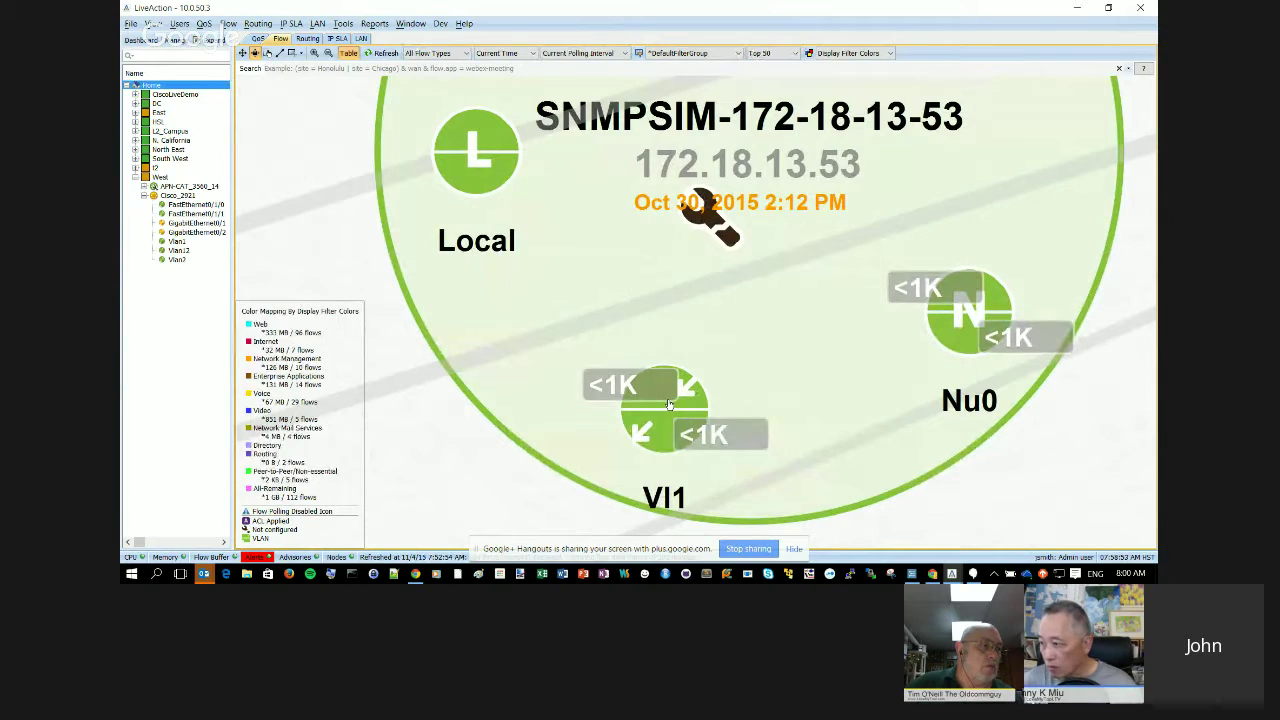
scroll(670, 405, "down", 8)
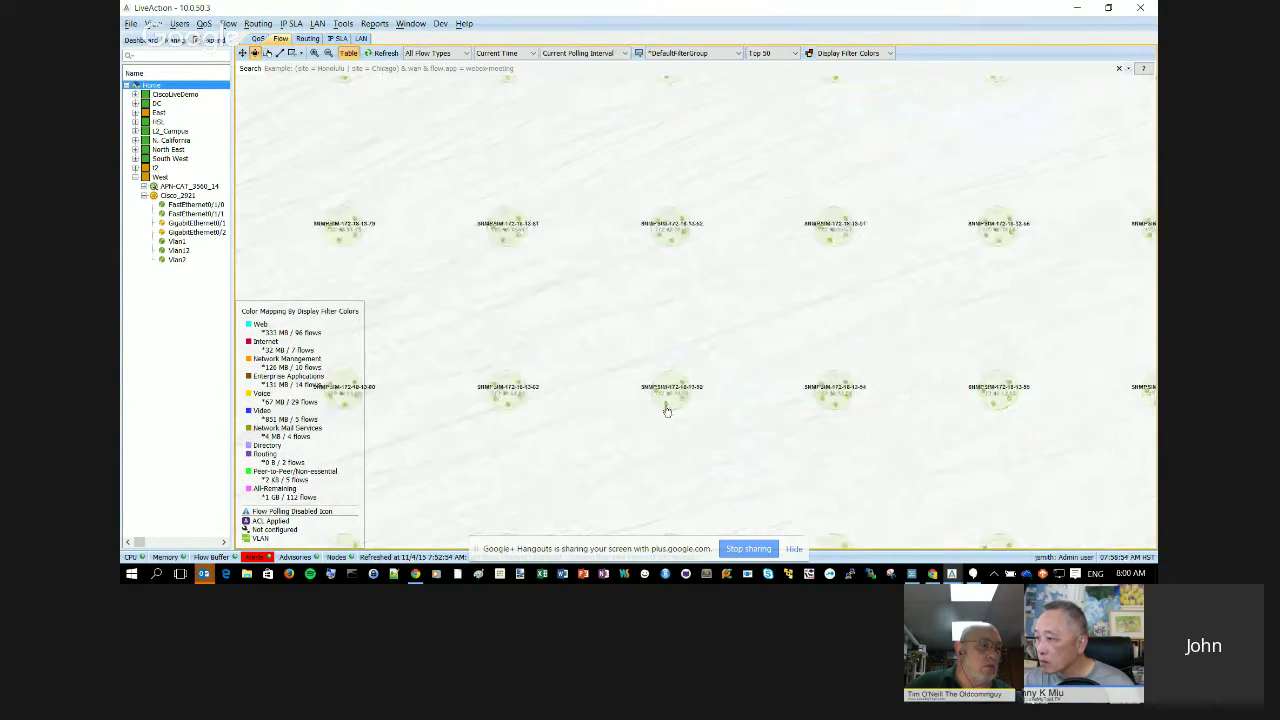
scroll(666, 410, "down", 3)
scroll(666, 410, "down", 1)
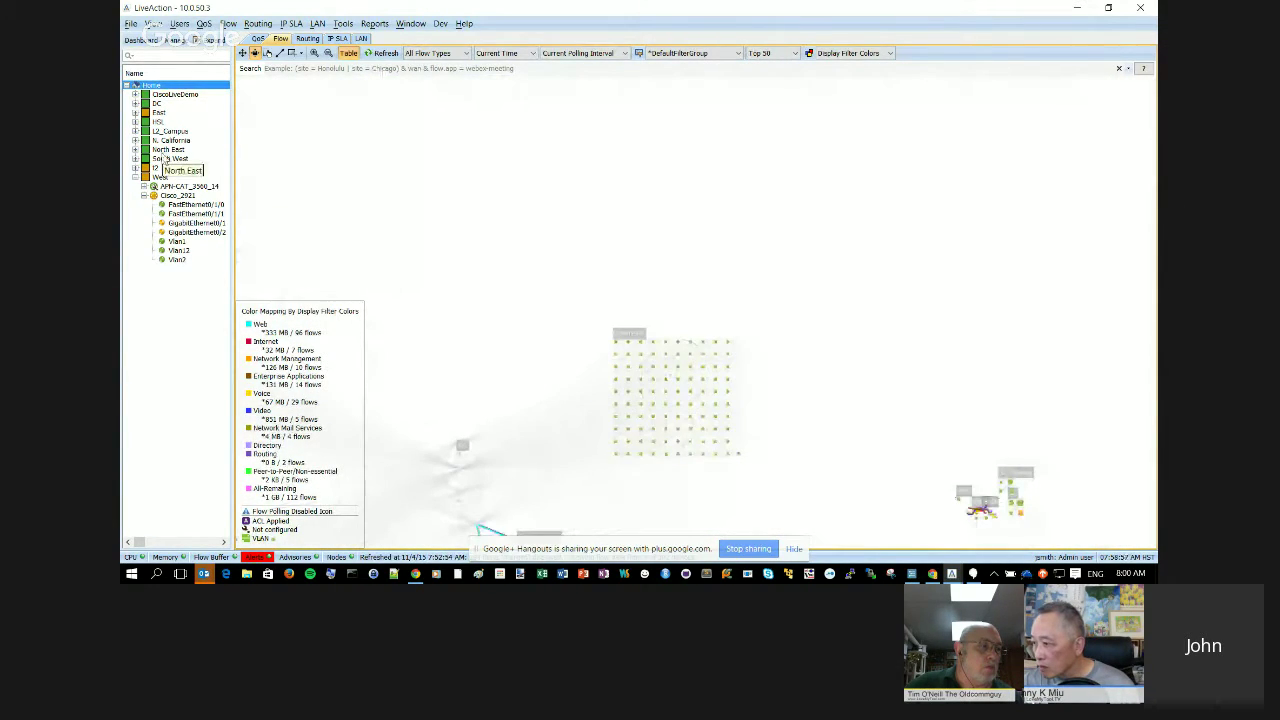
Expand the East group in the device tree and zoom the topology to the device Cisco_1941.
left_click(134, 115)
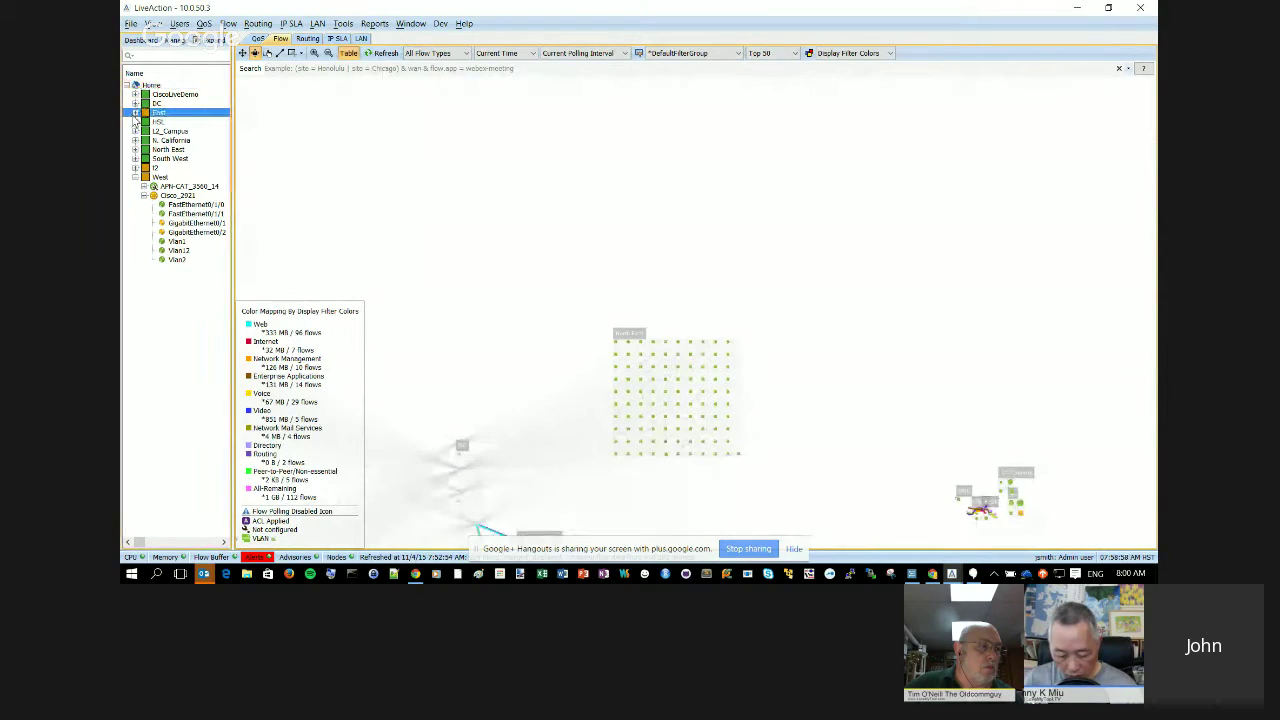
left_click(135, 112)
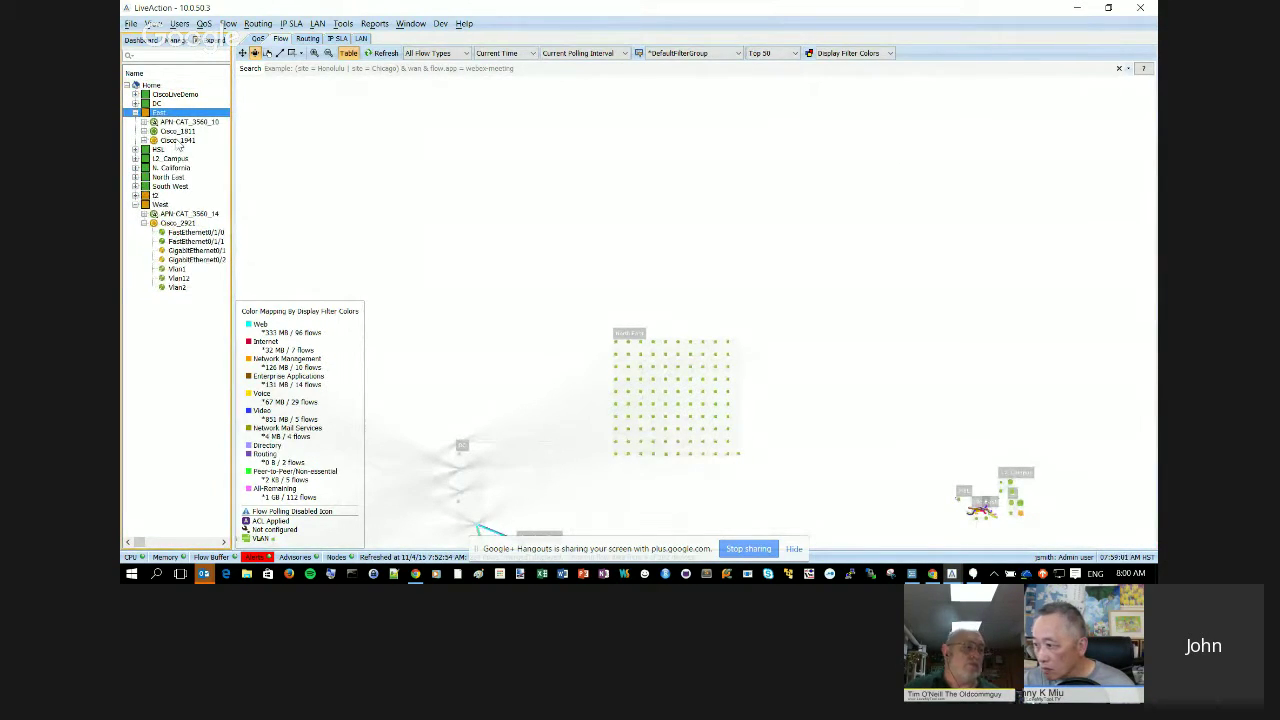
right_click(179, 142)
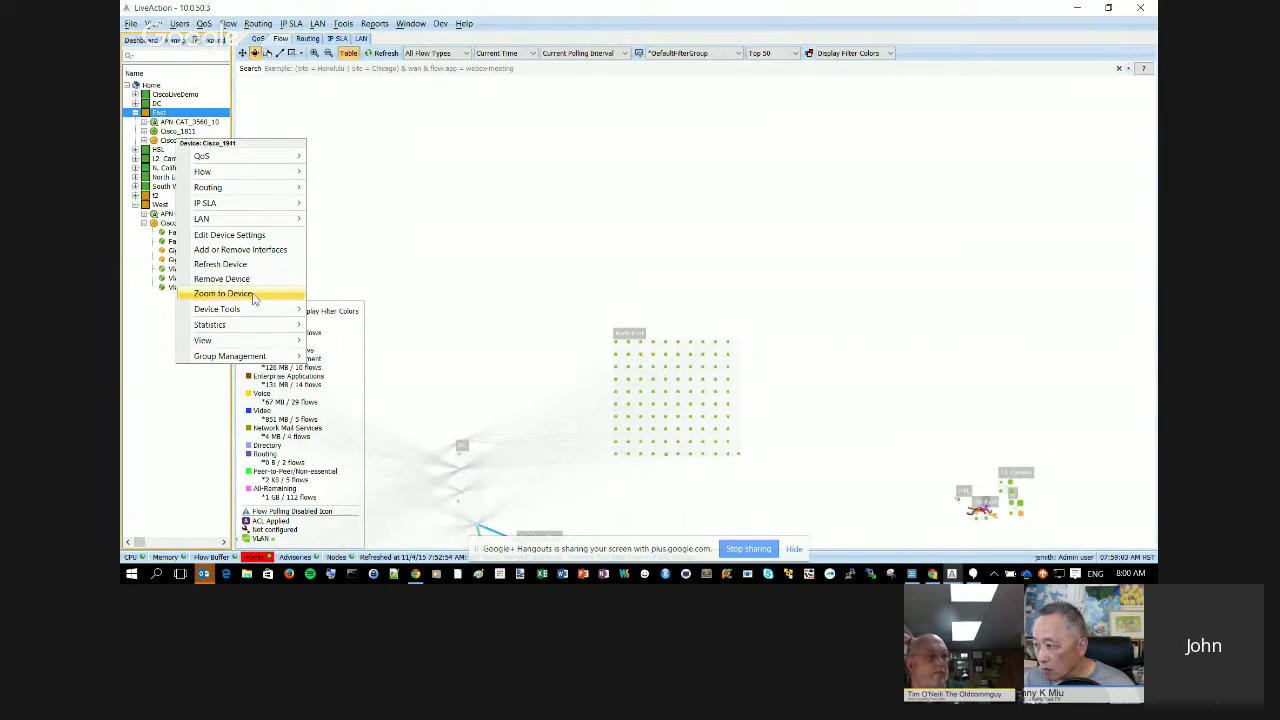
left_click(222, 293)
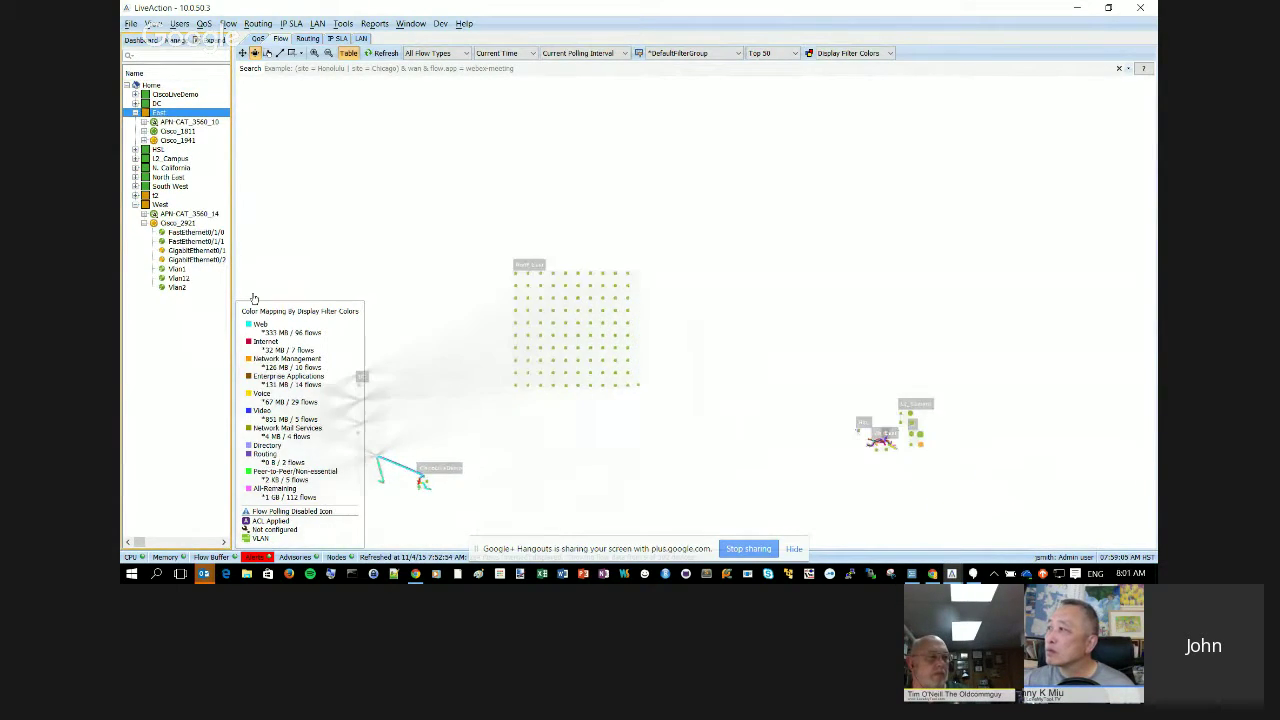